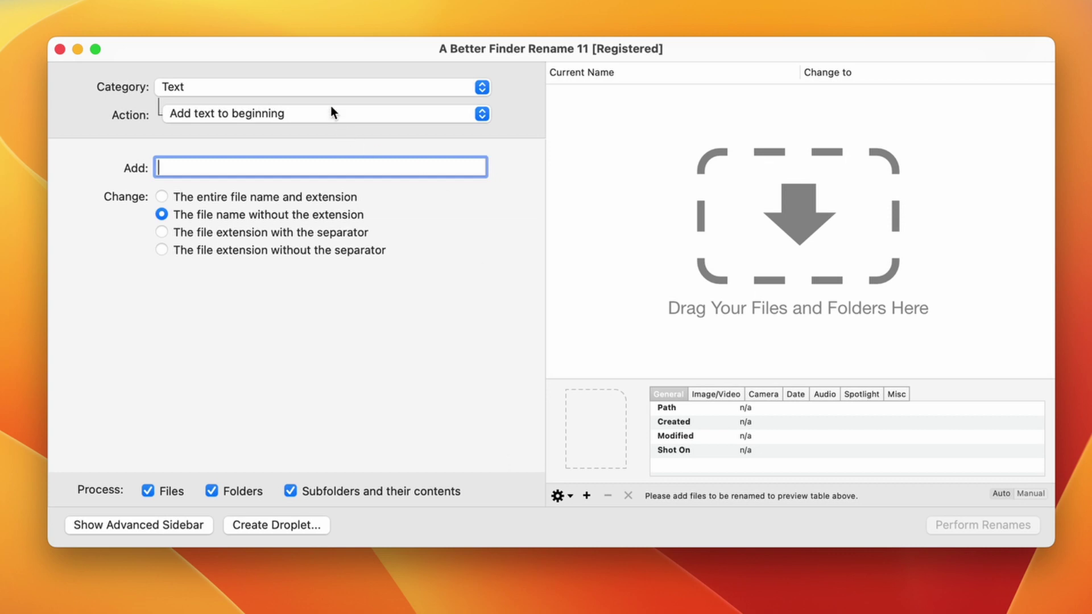
Step: Keep the Text category and drop the five demo files onto the rename list
click(241, 87)
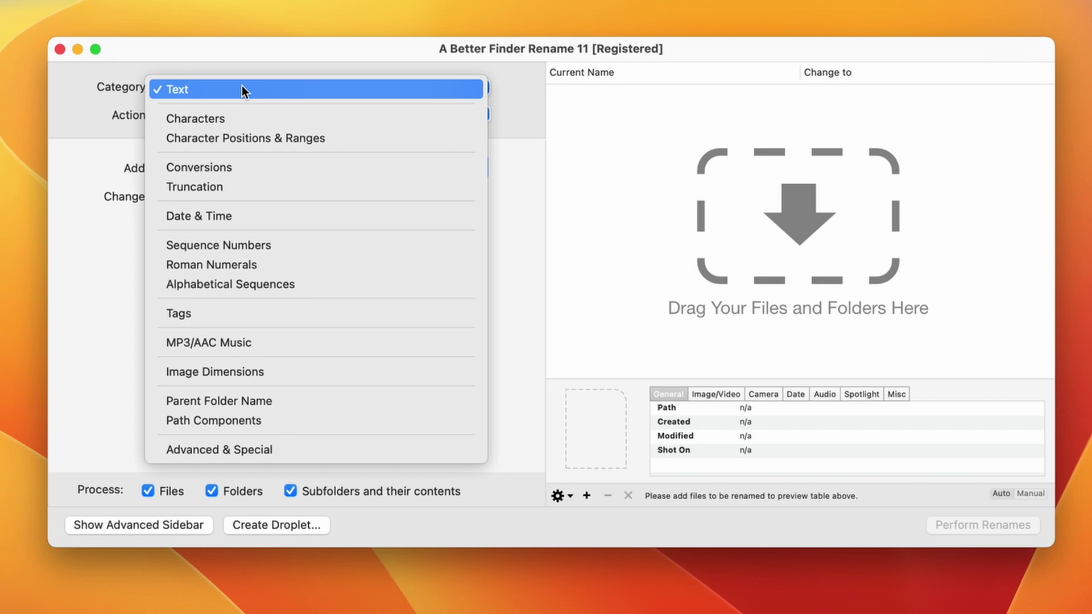
click(241, 88)
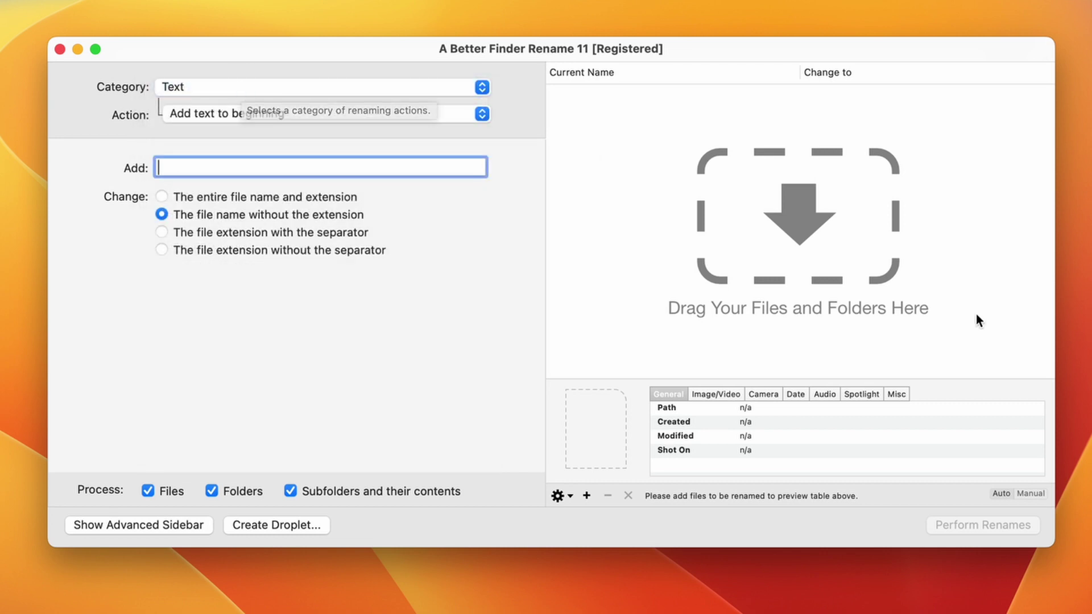
drag(1091, 398, 930, 350)
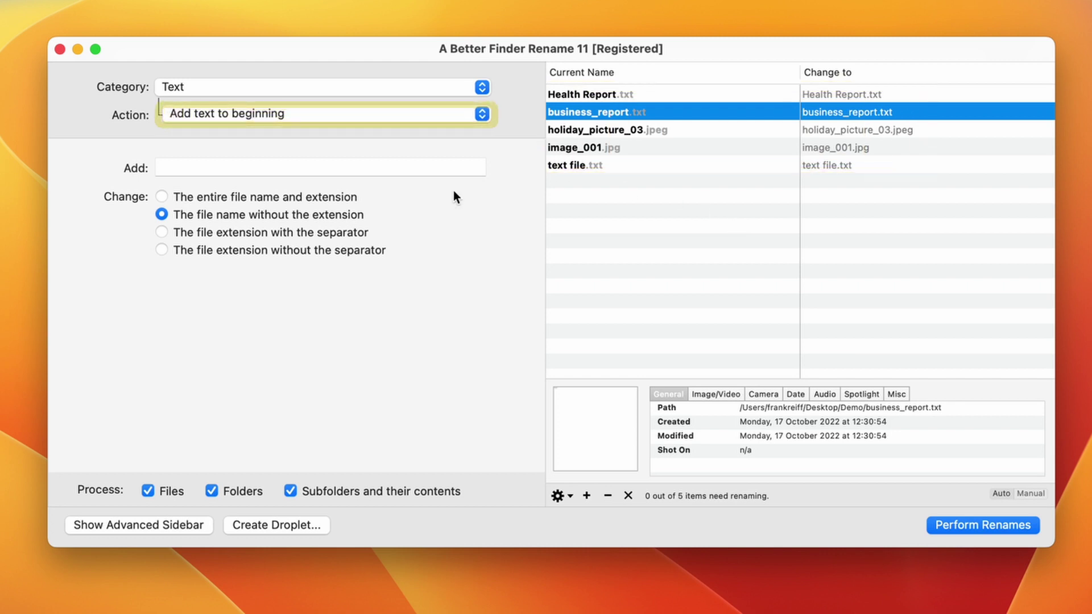
click(307, 165)
text(hello)
key(BackSpace)
key(BackSpace)
text(lo)
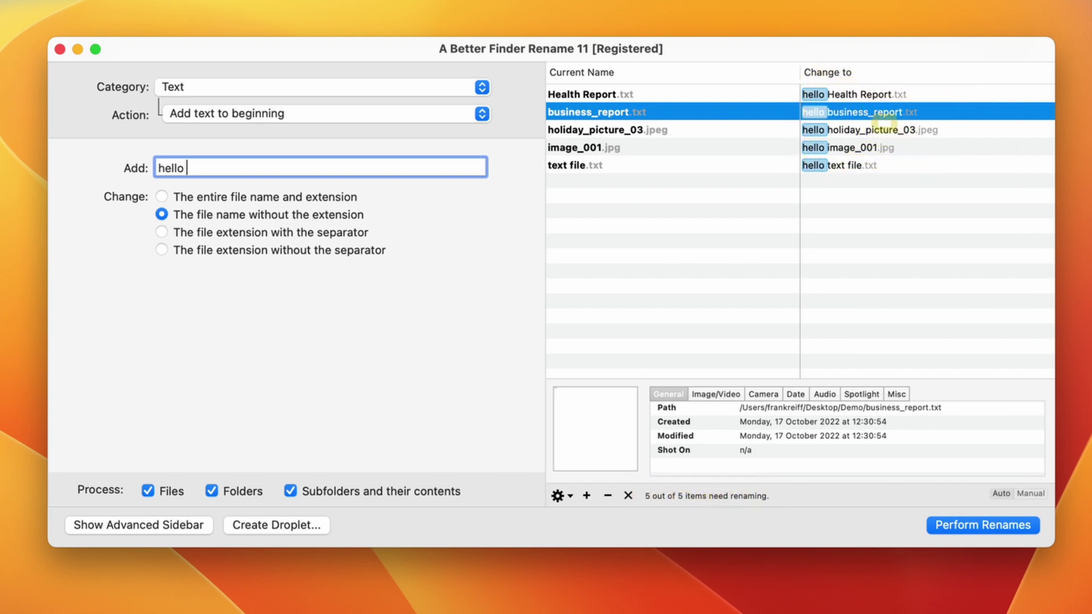
key(BackSpace)
key(BackSpace)
key(BackSpace)
key(BackSpace)
key(BackSpace)
key(BackSpace)
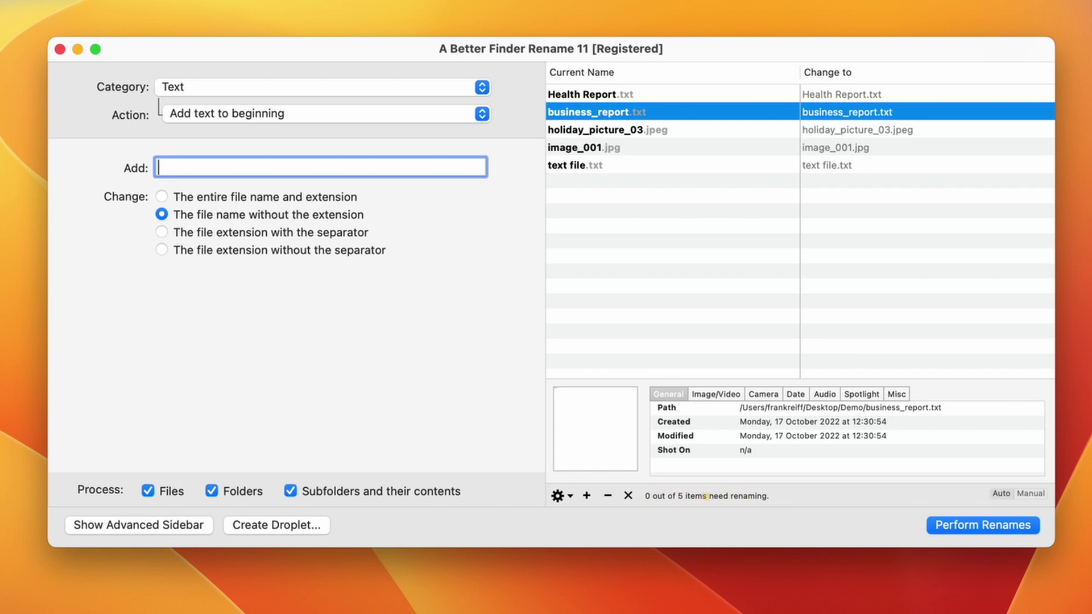
Step: Choose the 'Add text to end' action with 'hello' as the added text
click(209, 115)
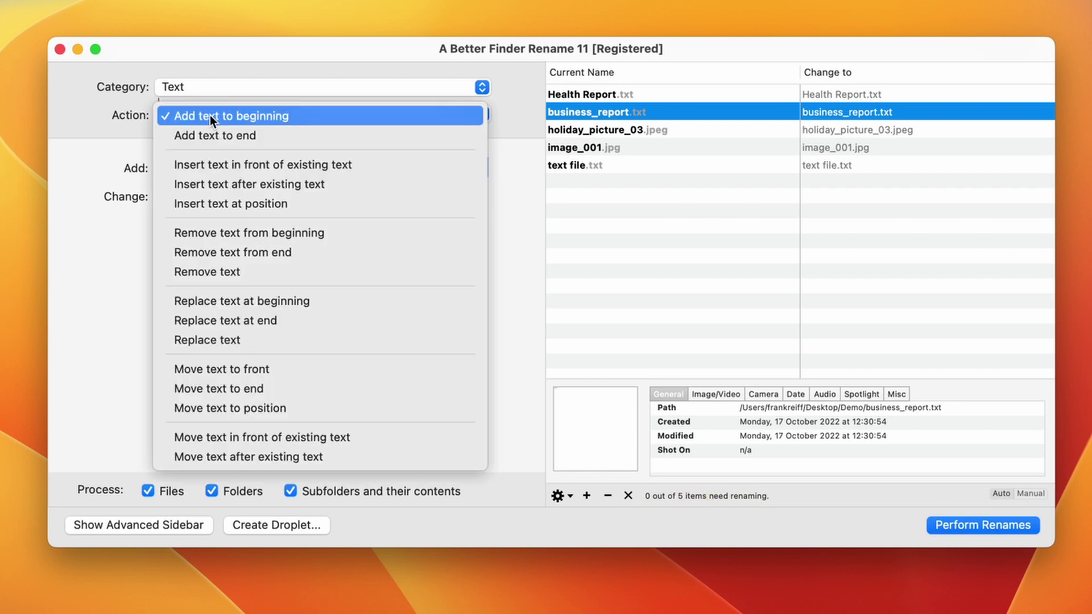
click(225, 135)
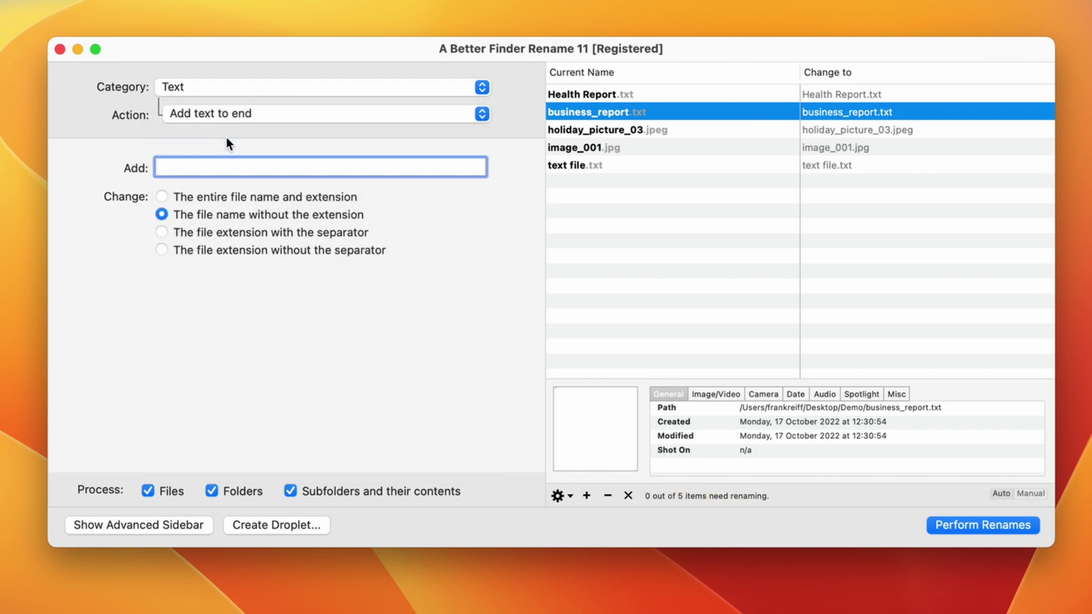
text(hello)
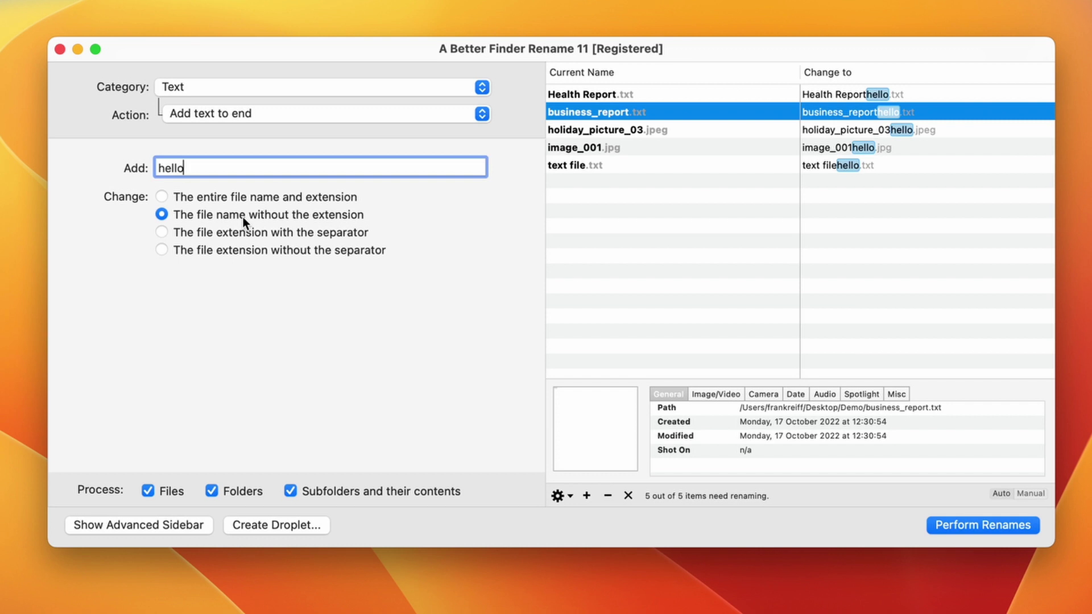
click(254, 199)
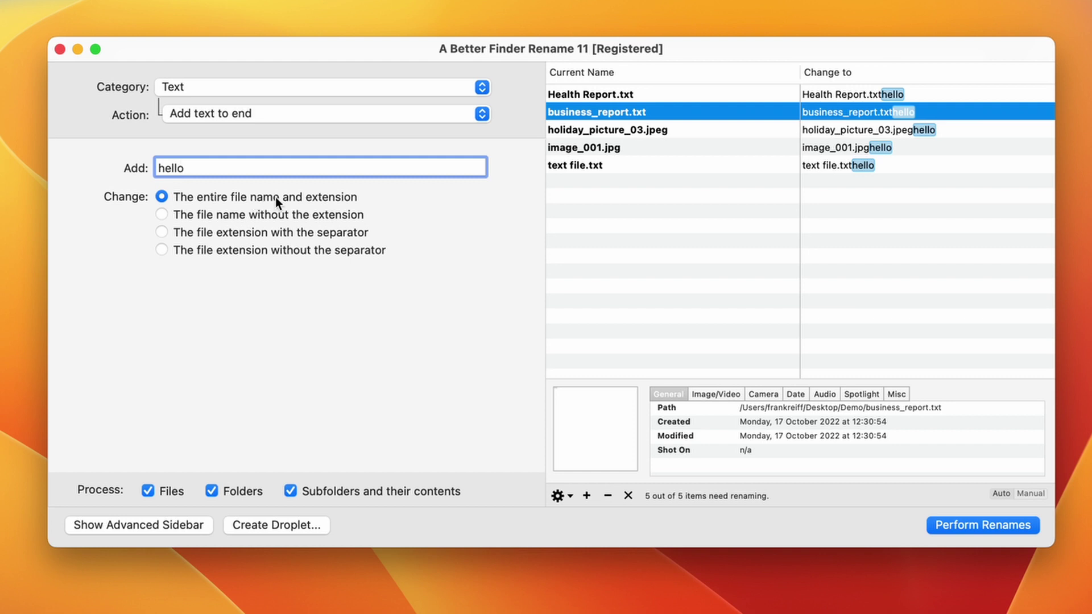
click(283, 233)
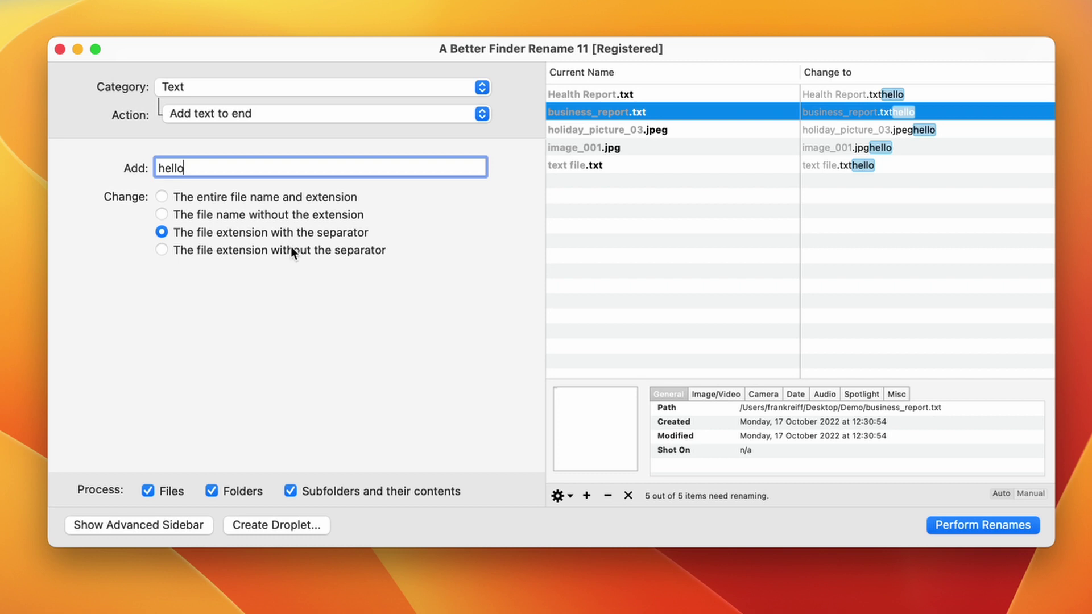
click(292, 250)
click(280, 214)
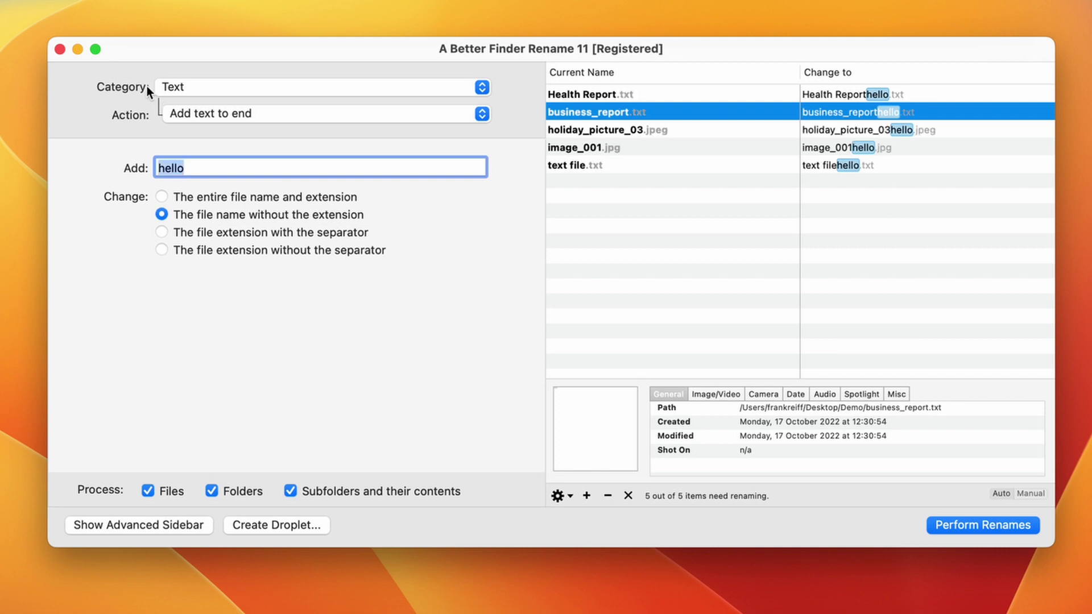
Step: Insert text in front of the last '_' occurrence, then select the placeholder 'hello' for replacement
click(193, 113)
click(199, 142)
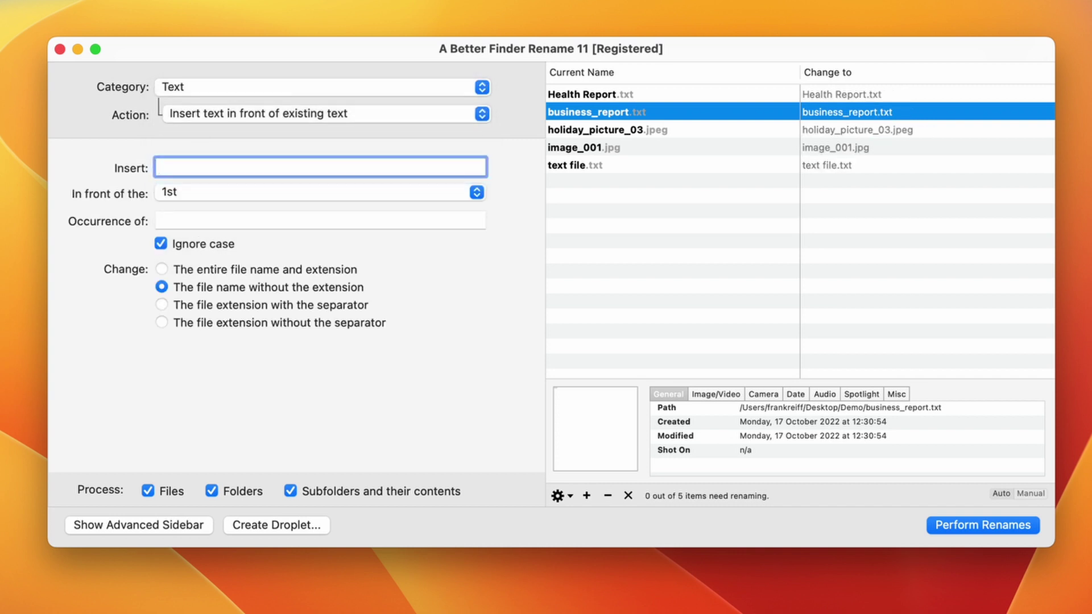
text(hello)
click(190, 219)
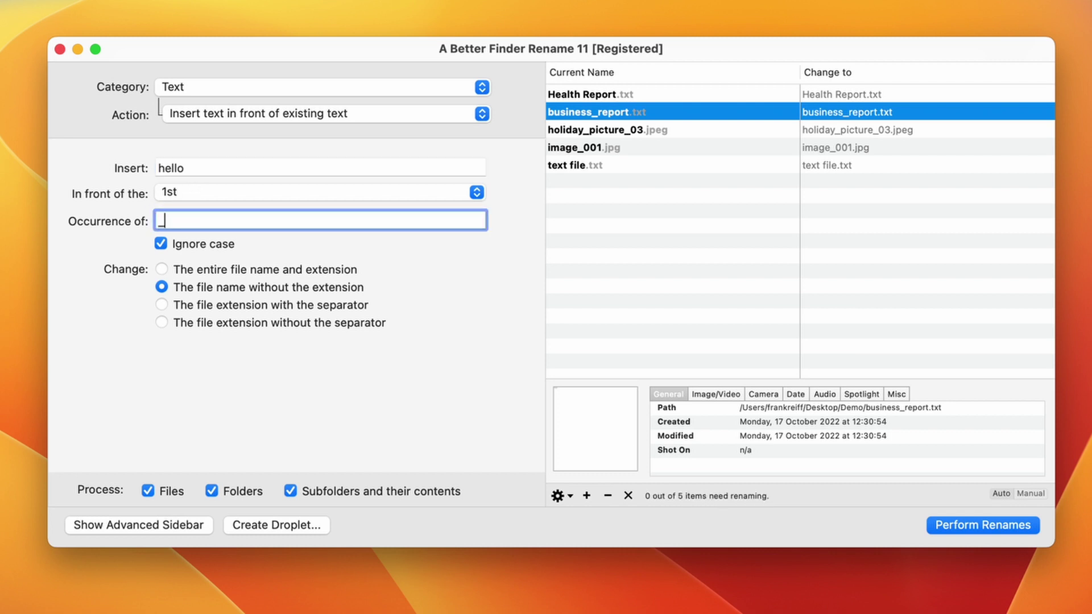
text(_)
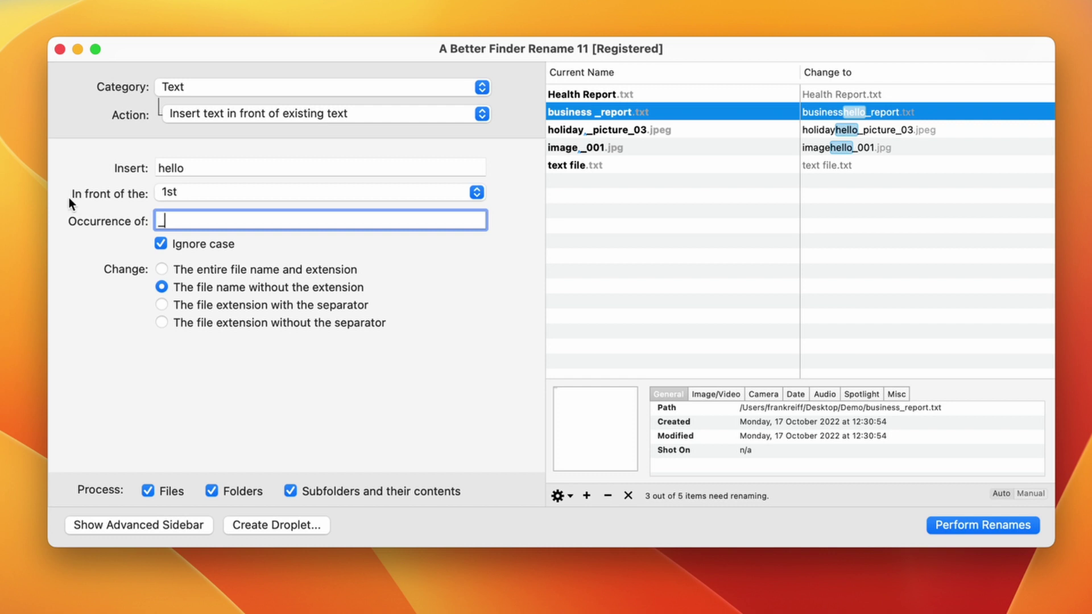
click(182, 193)
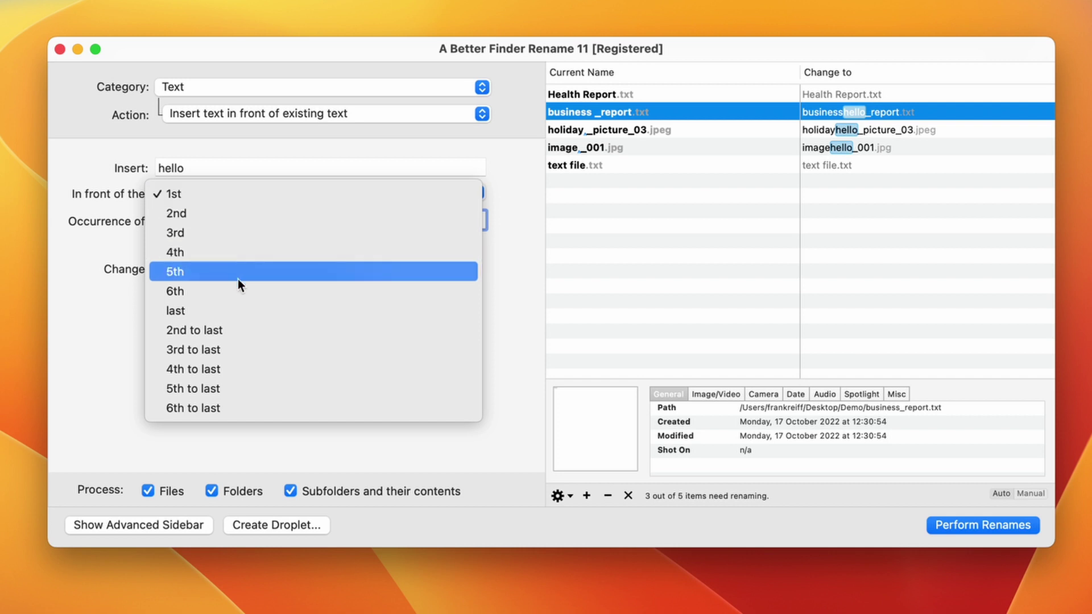
click(246, 310)
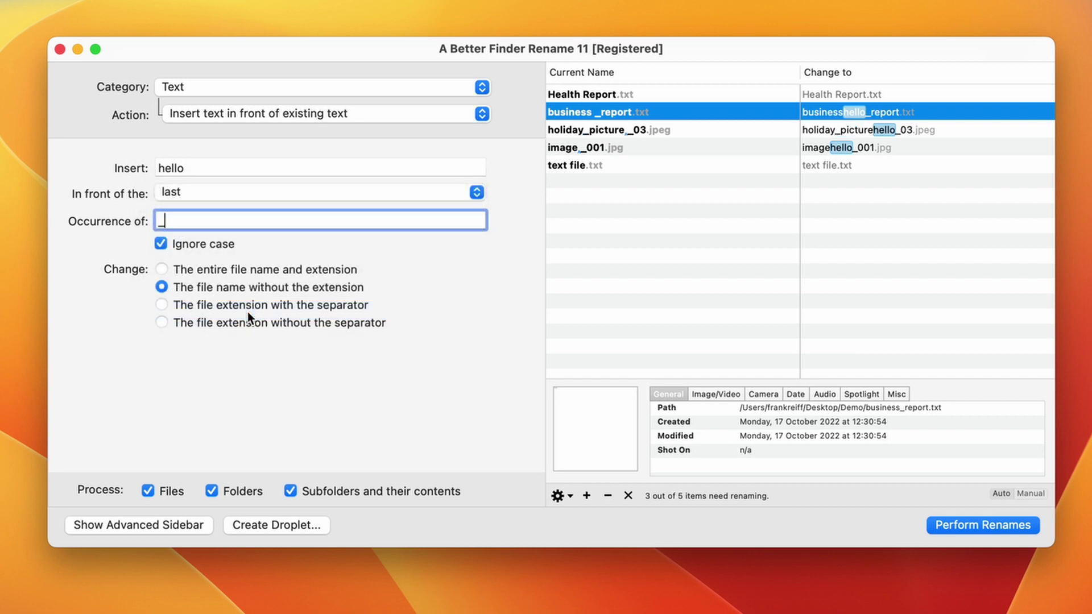
double_click(189, 166)
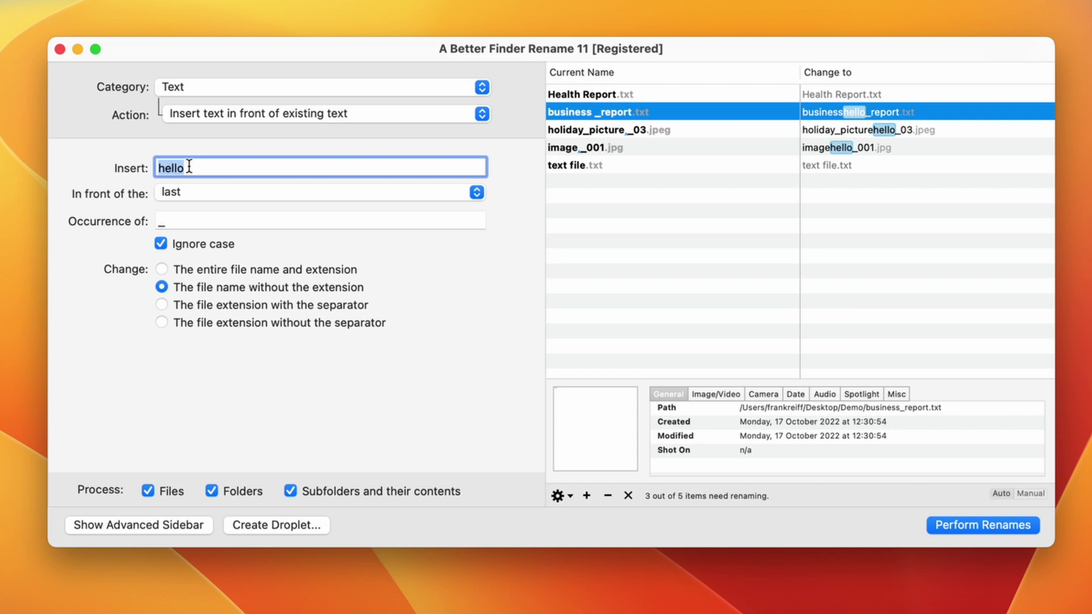
Step: Set the inserted text to '==', then switch to inserting 'ing' after existing text
text(==)
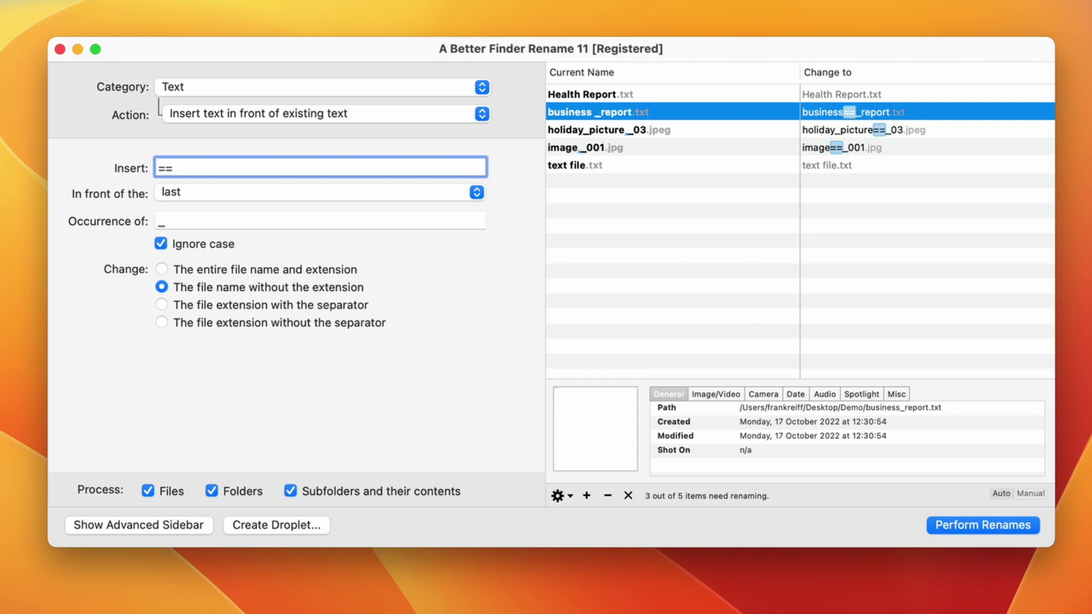
click(271, 116)
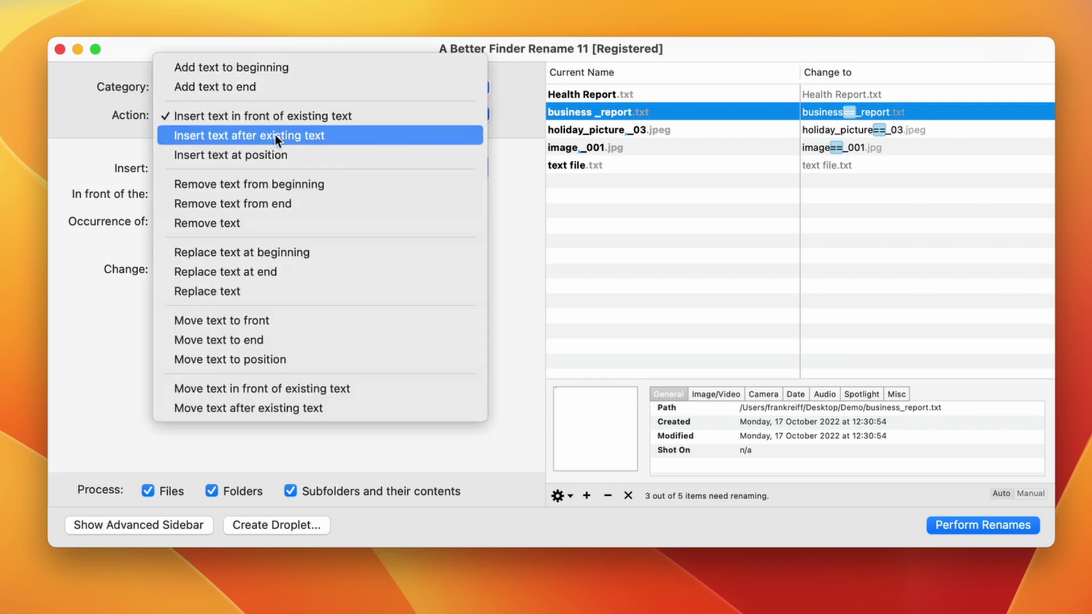
click(275, 135)
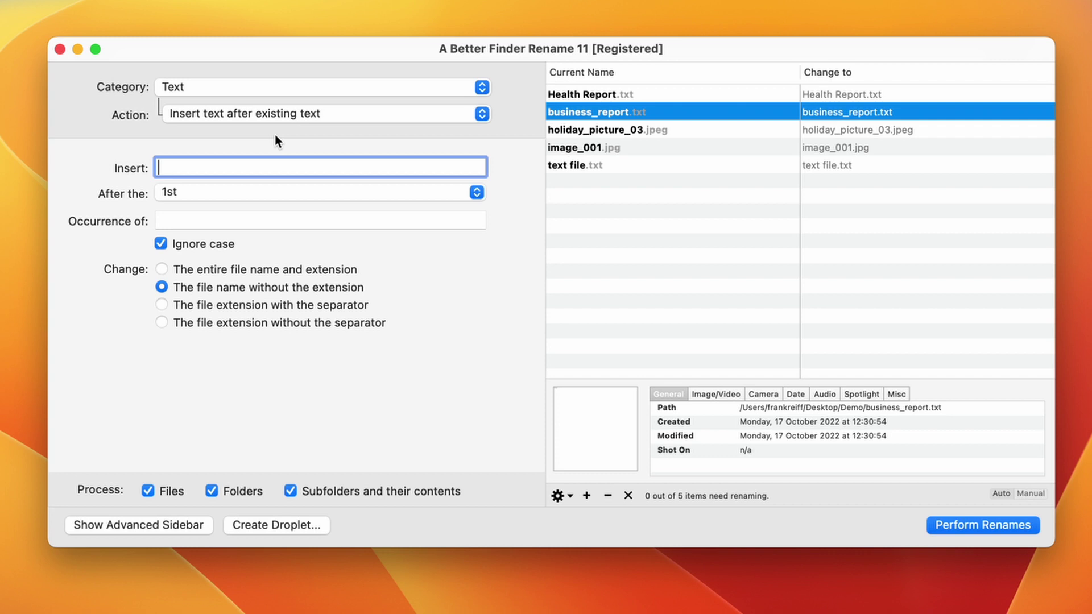
text(ing)
Step: Place 'ing' after the first 'report', with case-insensitive matching turned off
click(261, 216)
text(report)
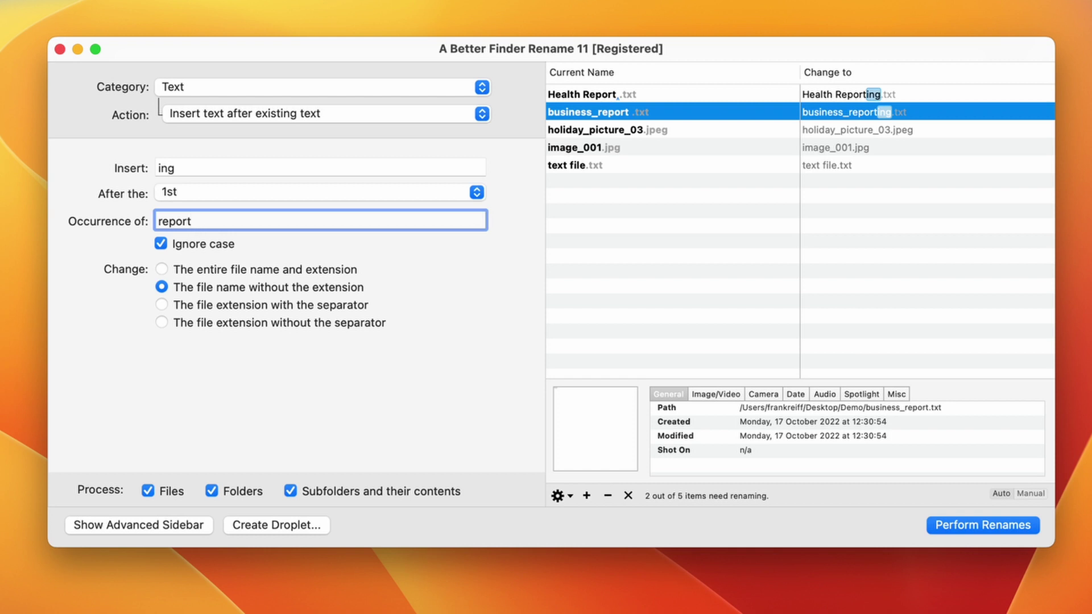
click(217, 247)
click(217, 247)
click(218, 246)
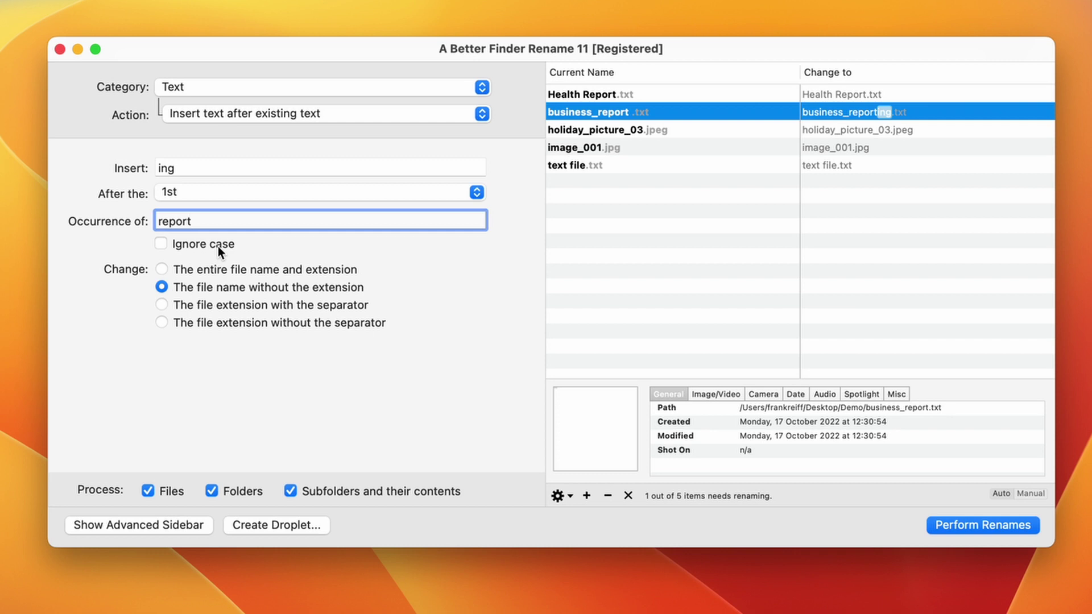
Step: Insert 'hello' at position 0 counted from the end, just before each extension
click(266, 114)
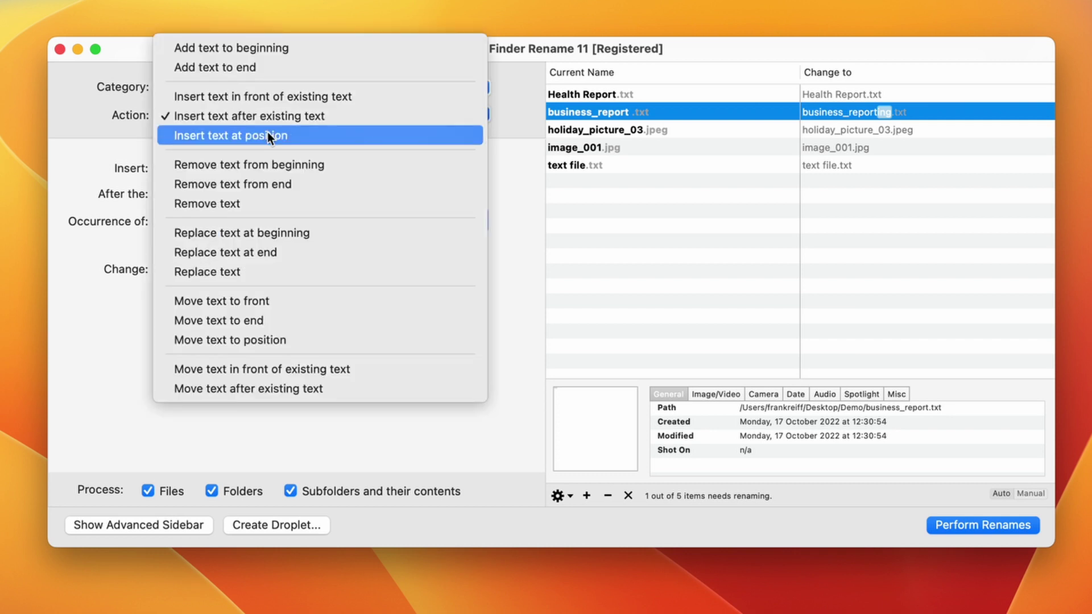
click(268, 133)
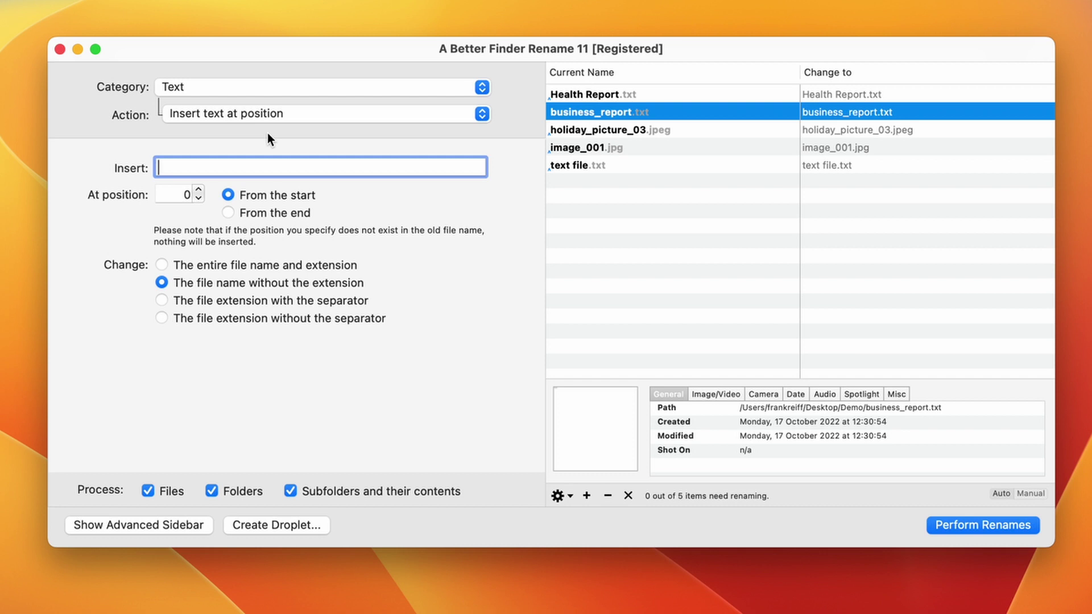
text(hello)
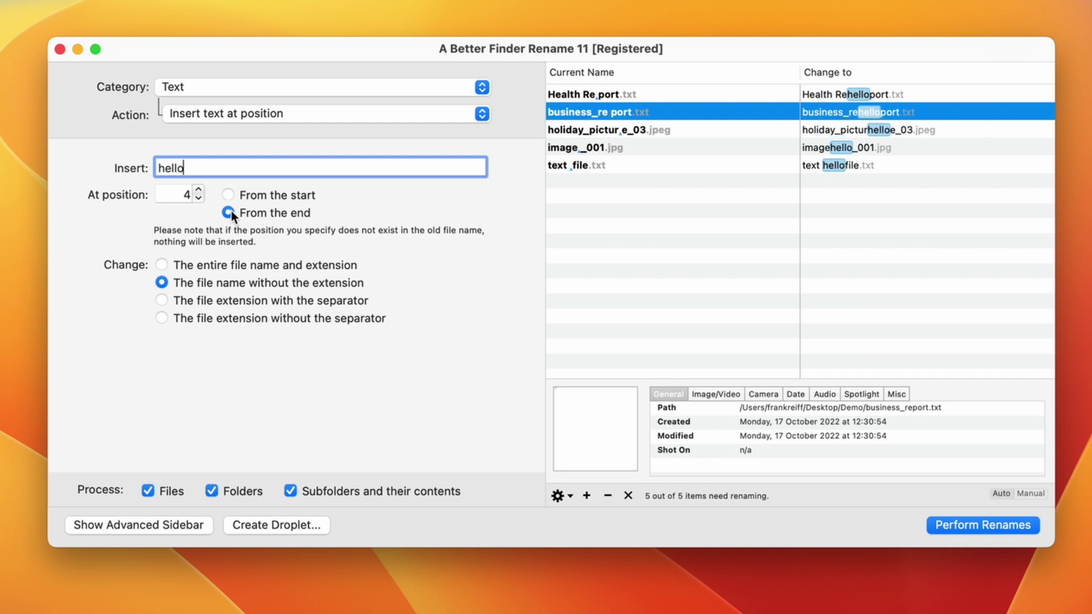
click(198, 198)
click(198, 198)
click(199, 198)
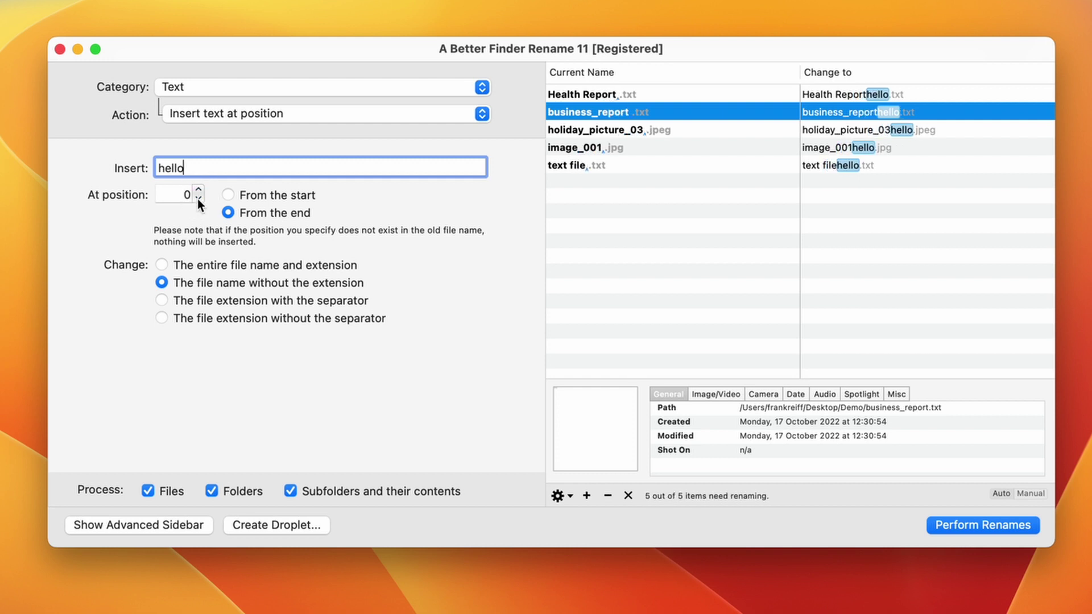
Step: Remove 'health' from the start of names, turning Health Report into Report
click(251, 115)
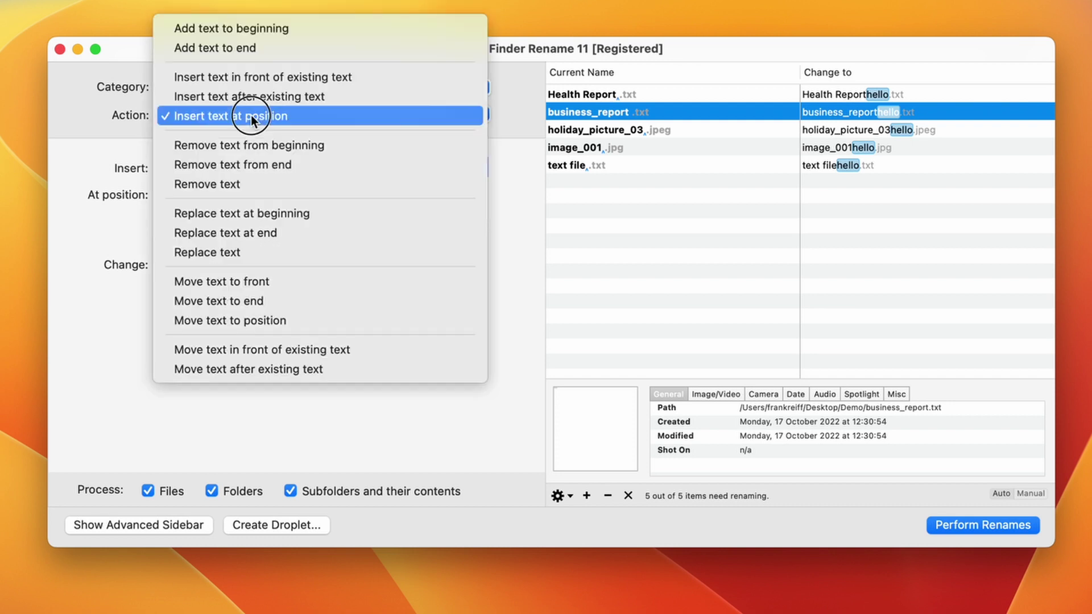
click(257, 145)
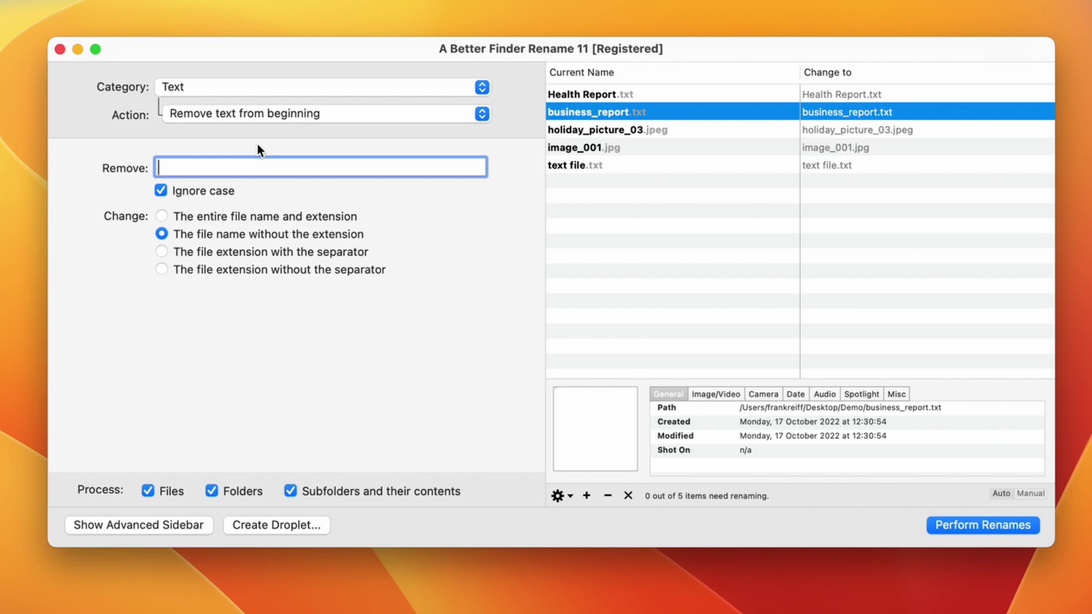
text(health)
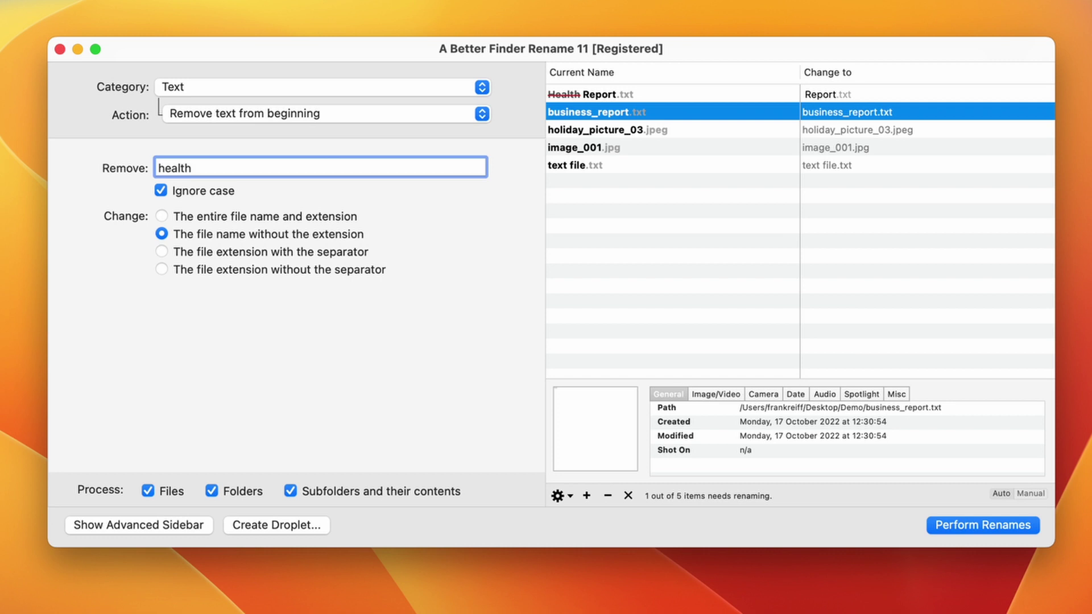
Step: Remove case-sensitive 'report' from name endings, so business_report becomes business_
click(244, 114)
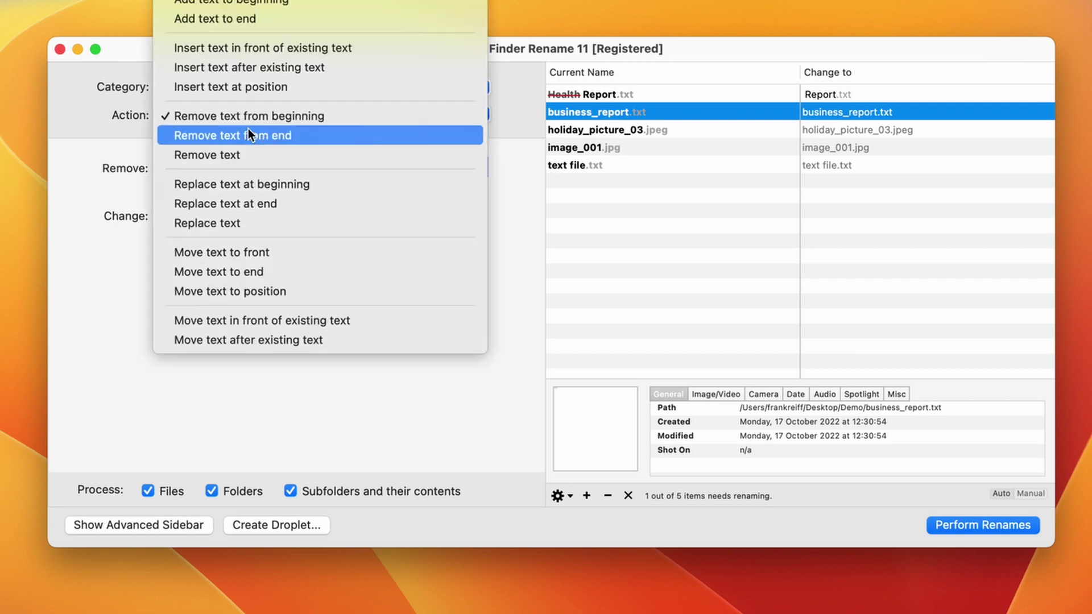
click(248, 134)
text(report)
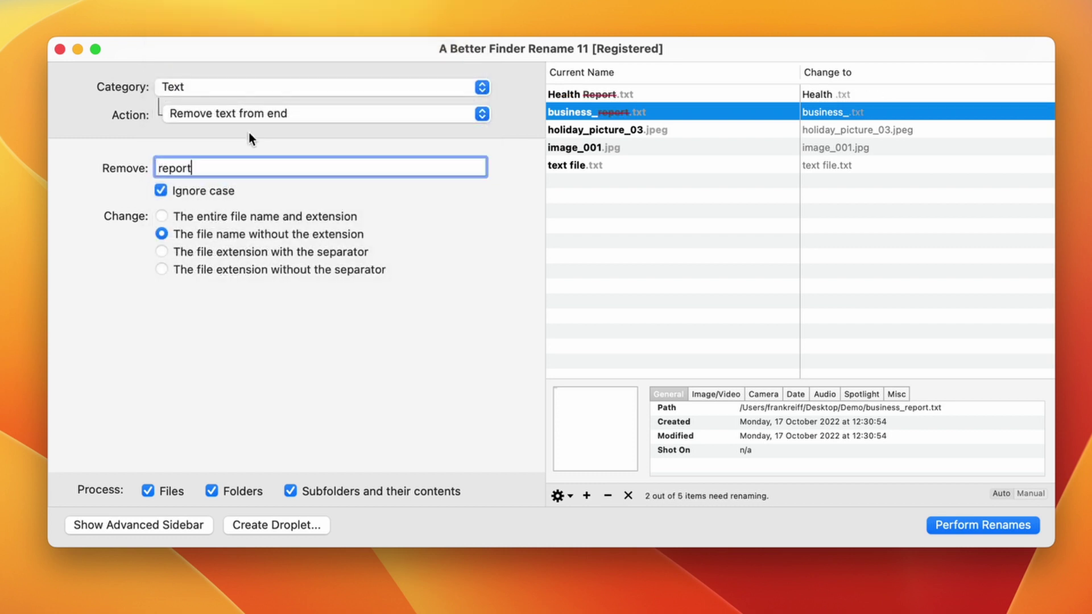
click(188, 197)
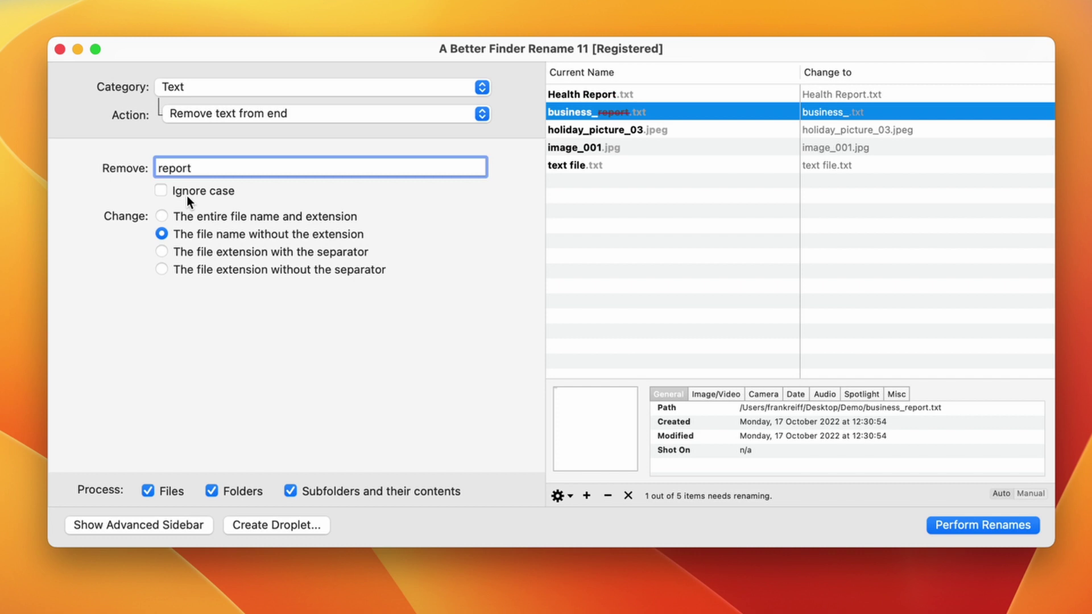
Step: Remove '_' from names, trying the first and second occurrences before settling on the last
click(245, 117)
click(247, 134)
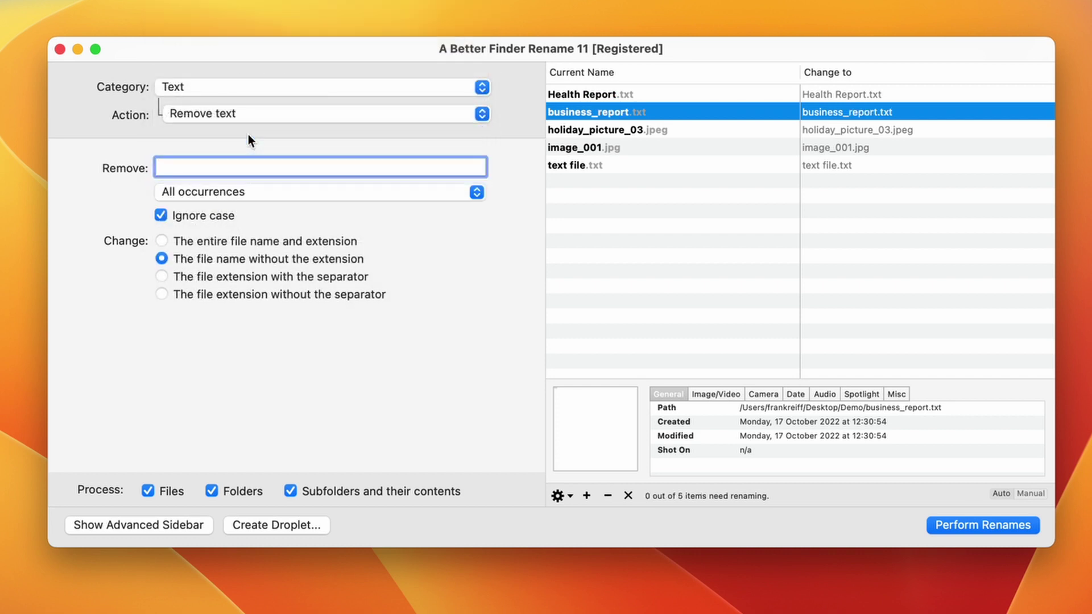
text(_)
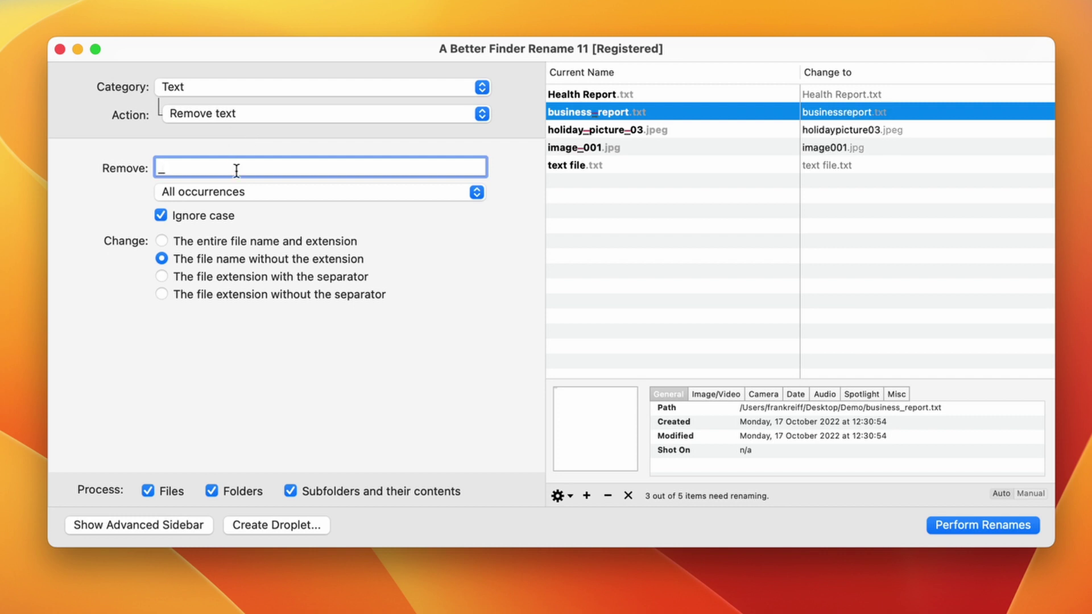
click(261, 190)
click(268, 207)
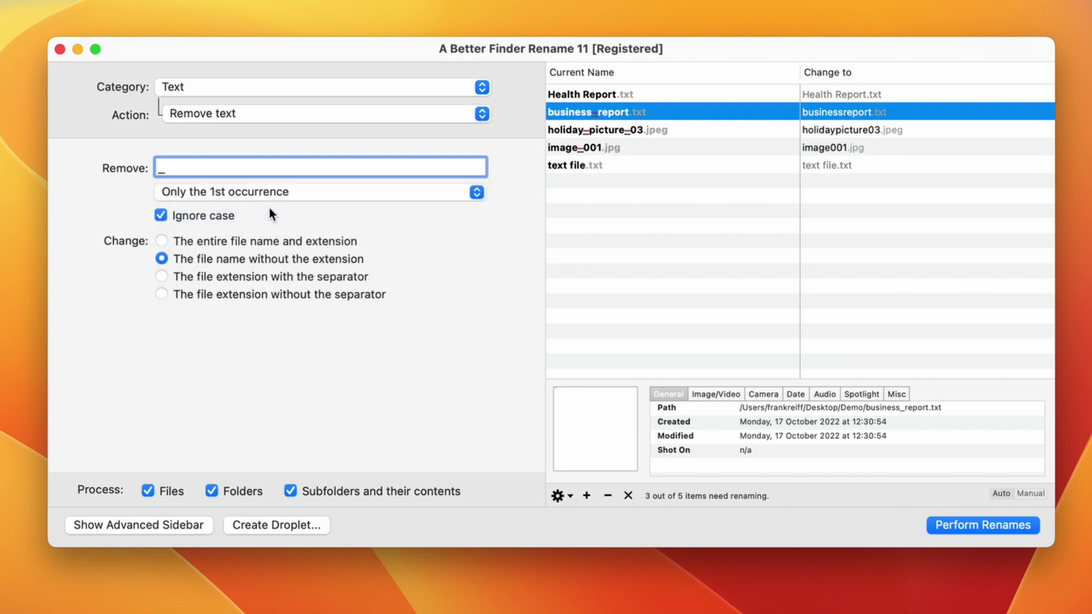
click(263, 194)
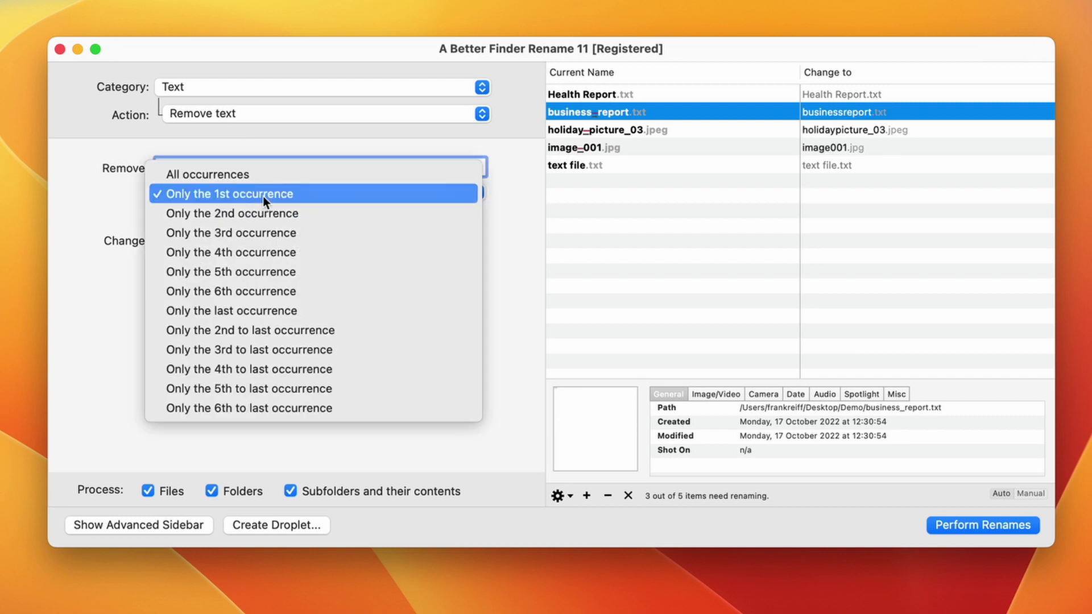
click(266, 208)
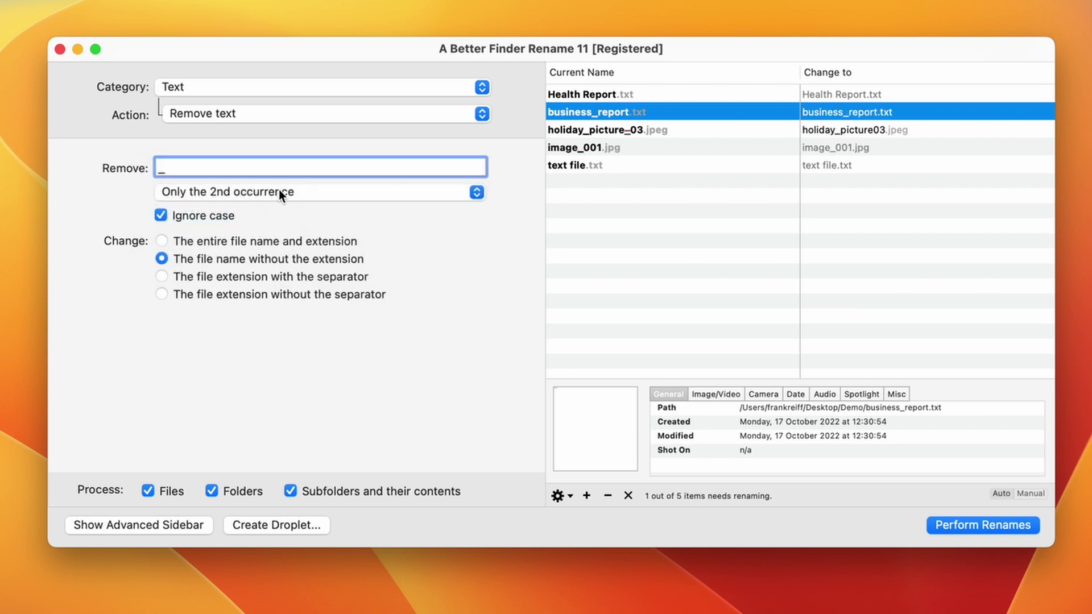
click(279, 193)
click(285, 291)
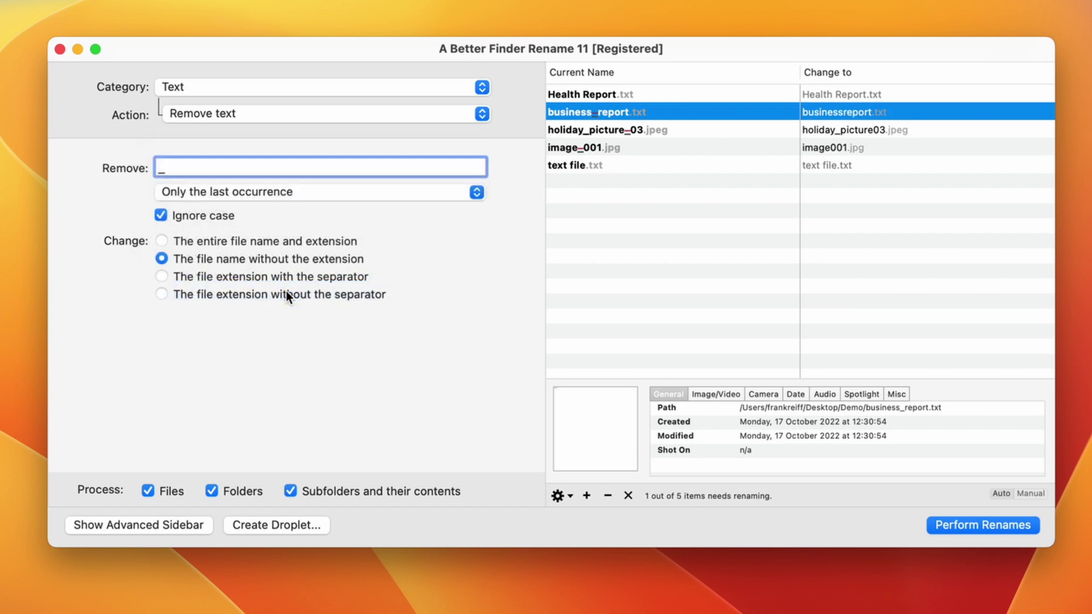
Step: Try replacing 'Health' at the start of names with 'Happiness'
click(218, 115)
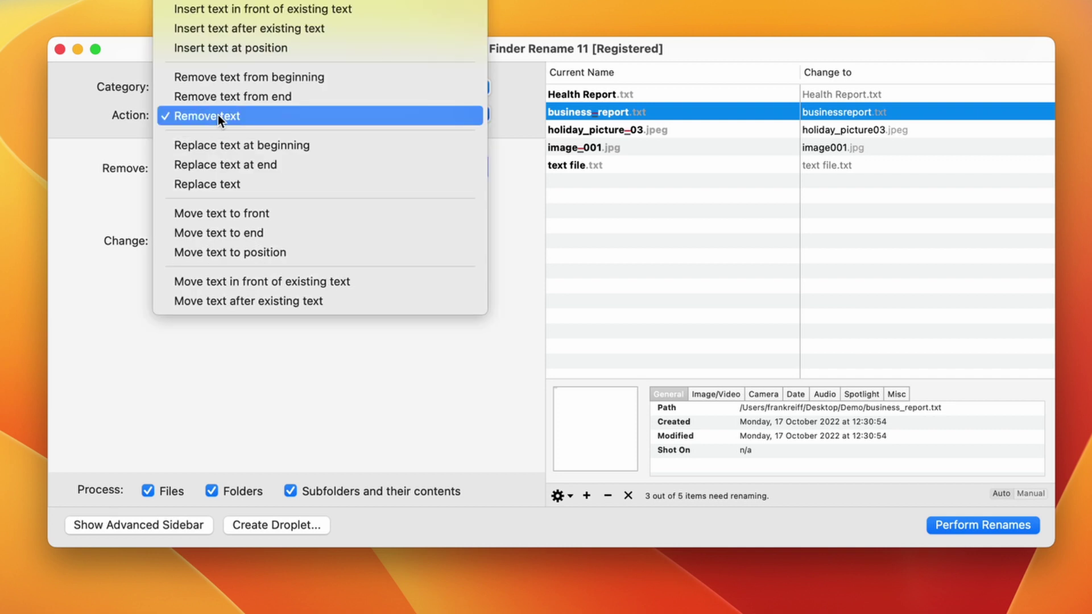
click(240, 147)
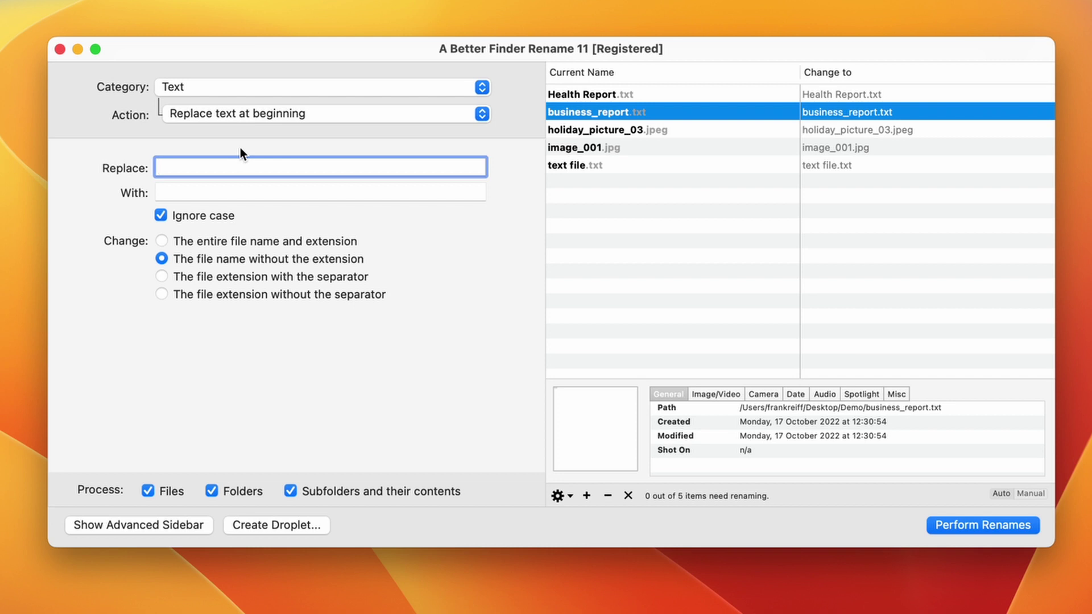
text(Hea)
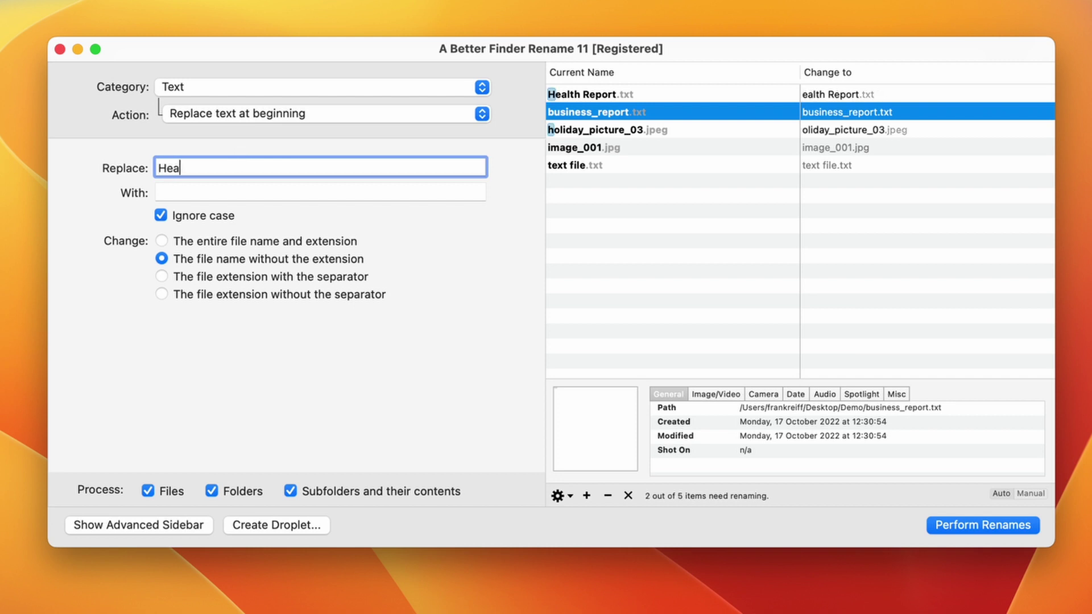
text(lth)
key(Tab)
text(Happiness)
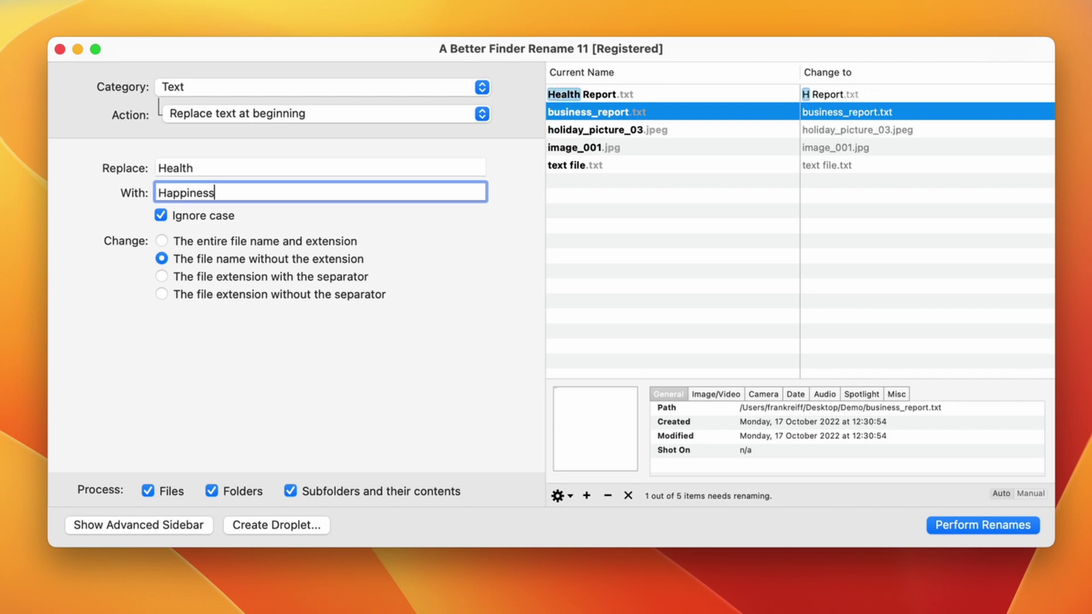
Step: Replace 'report' at name endings with 'note', keeping Ignore case on
click(251, 109)
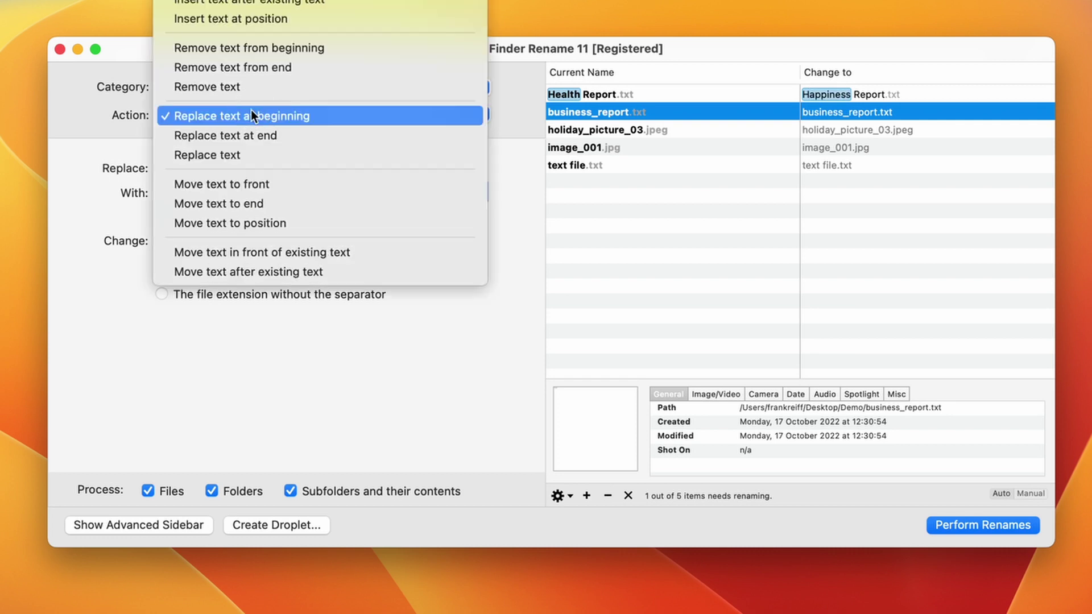
click(254, 132)
text(report)
key(Tab)
text(note)
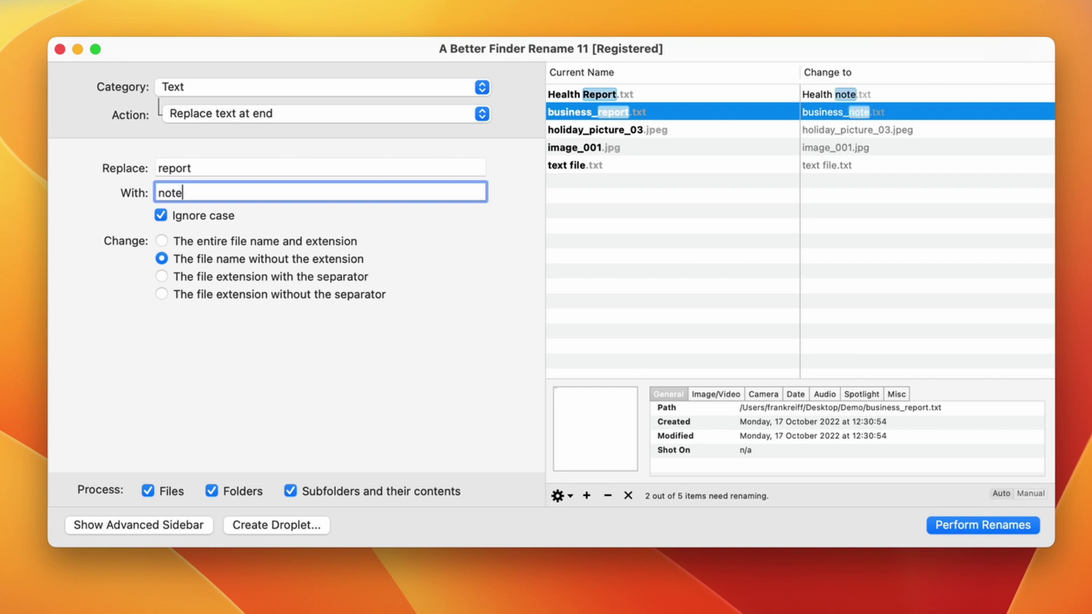
Step: Replace every '_' with '-', giving business-report, holiday-picture-03 and image-001
click(255, 109)
click(256, 135)
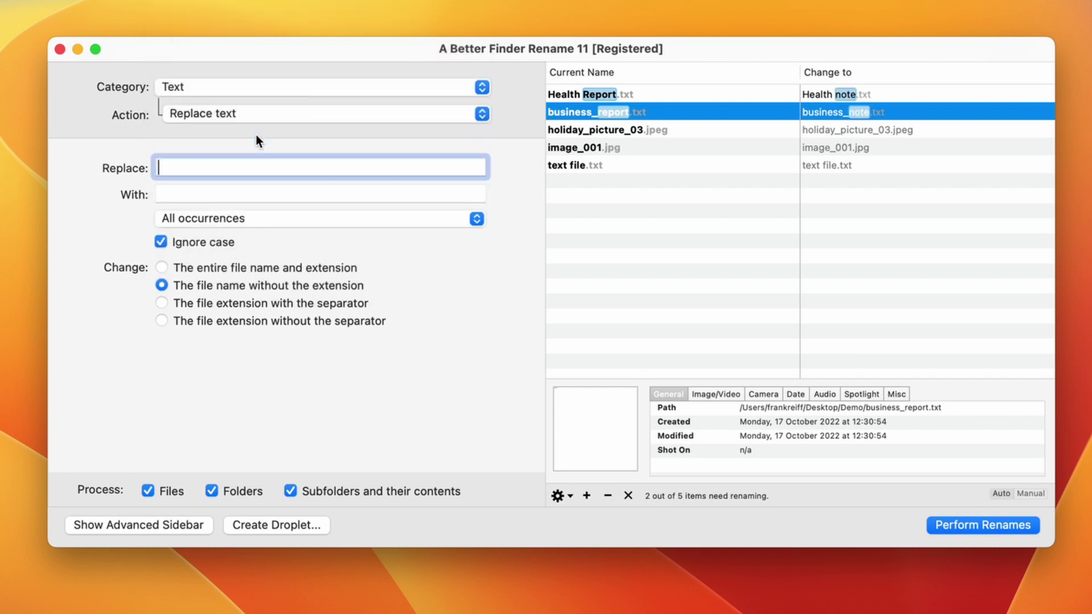
text(_)
click(320, 194)
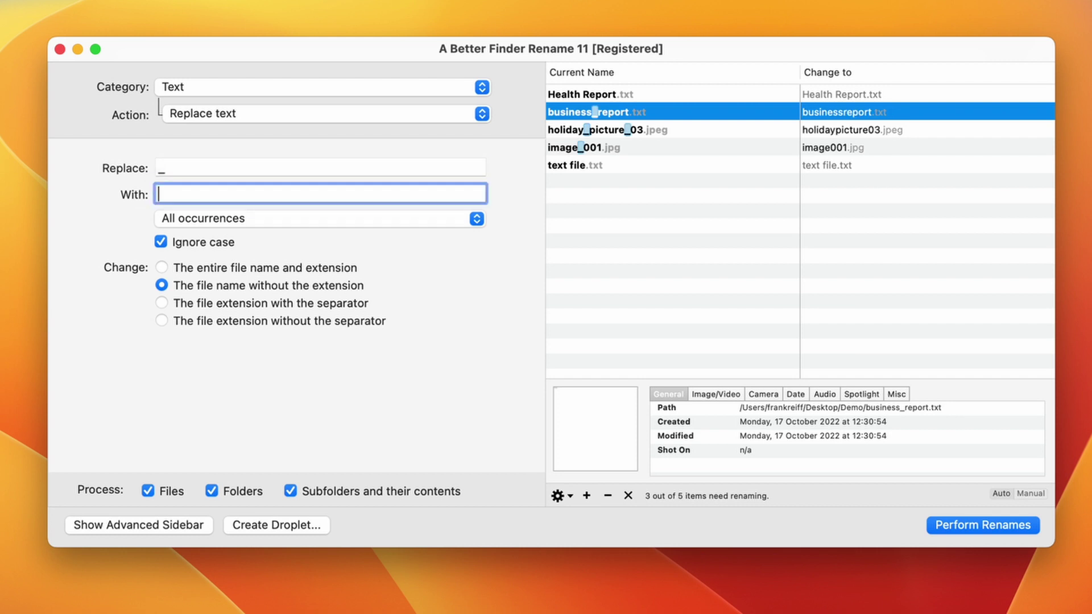
text(-)
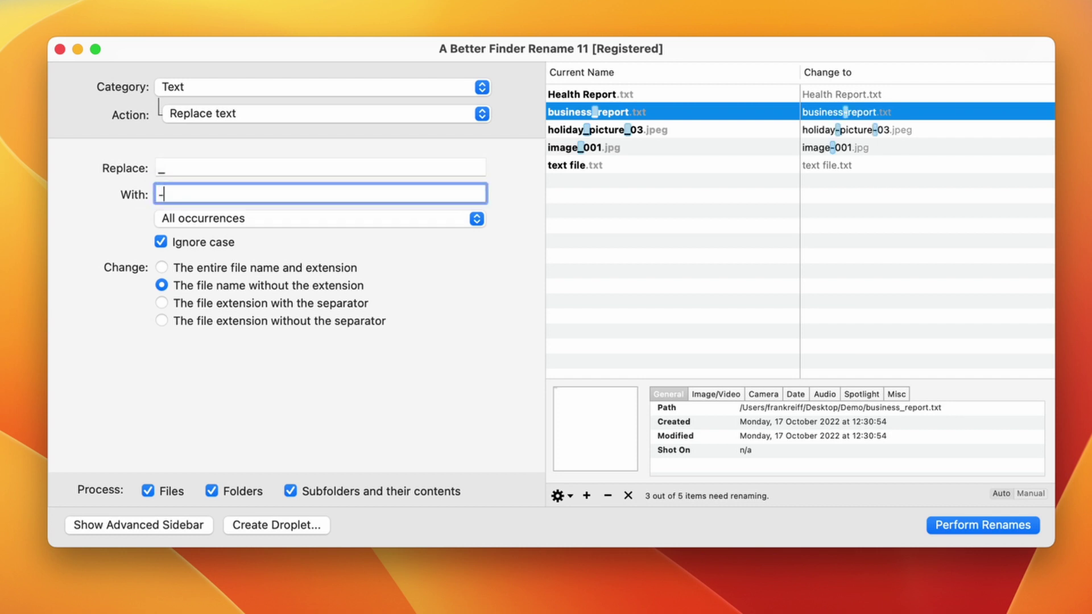
click(224, 114)
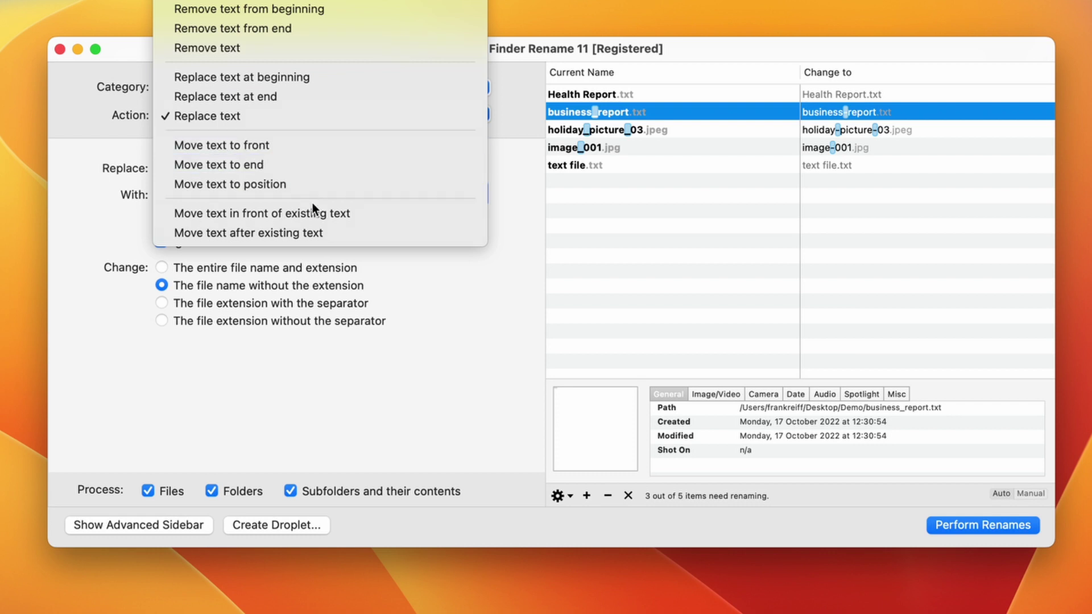
Step: Switch the action to Move text to front with 'report' as the text to move
click(298, 147)
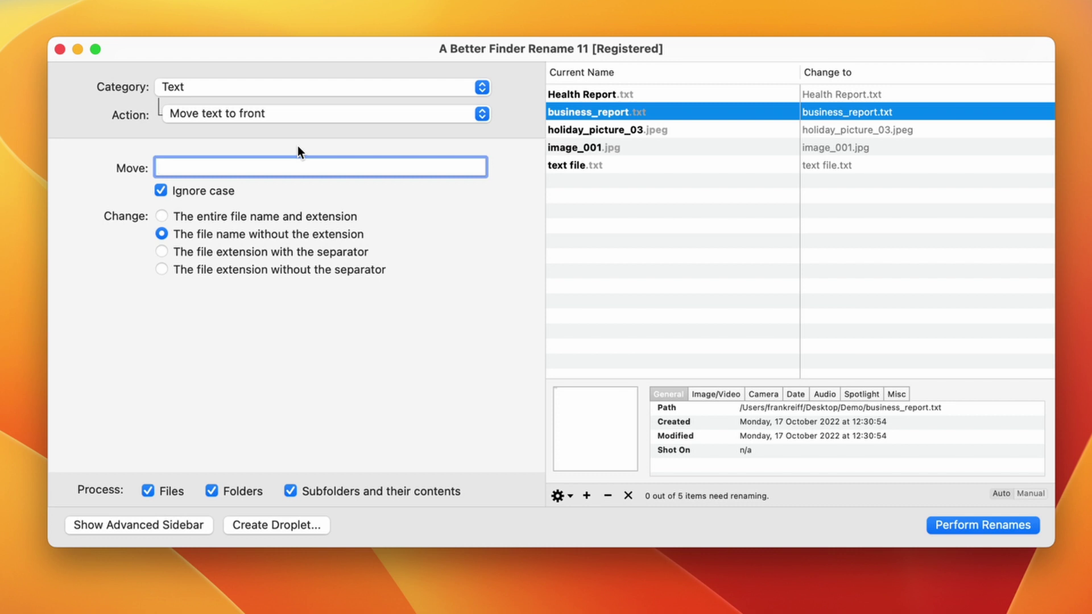
text(report)
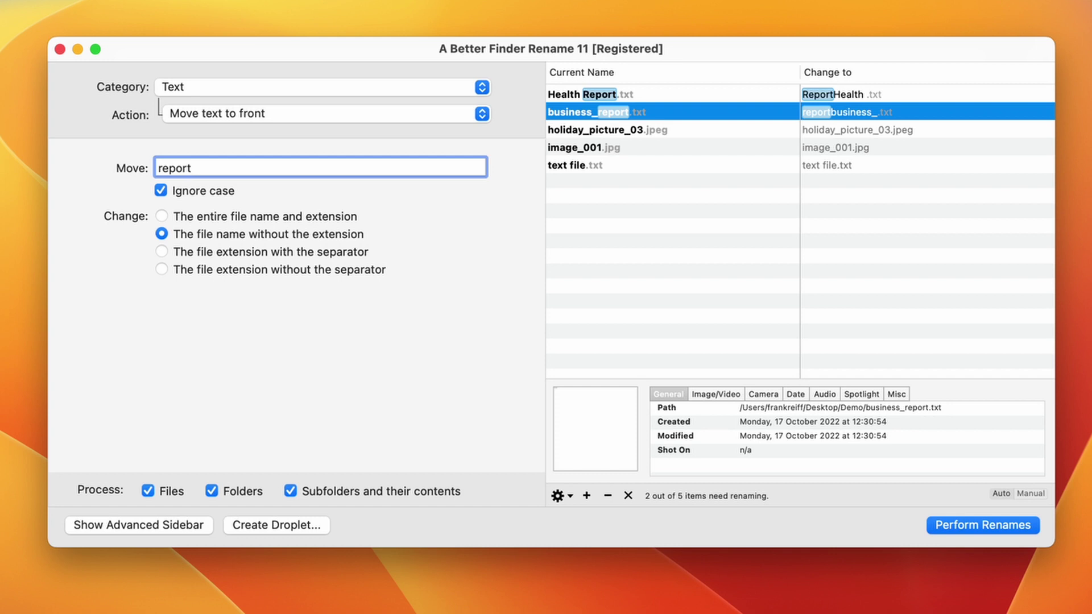
Step: Preview Move text to end with 'health' as the text to move
click(281, 115)
click(281, 134)
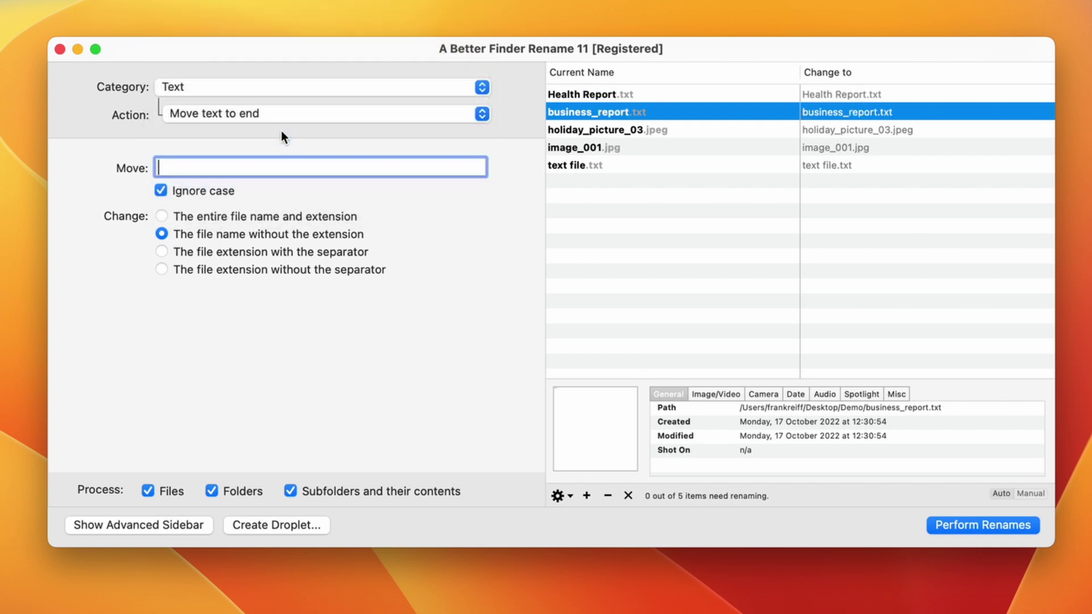
text(health)
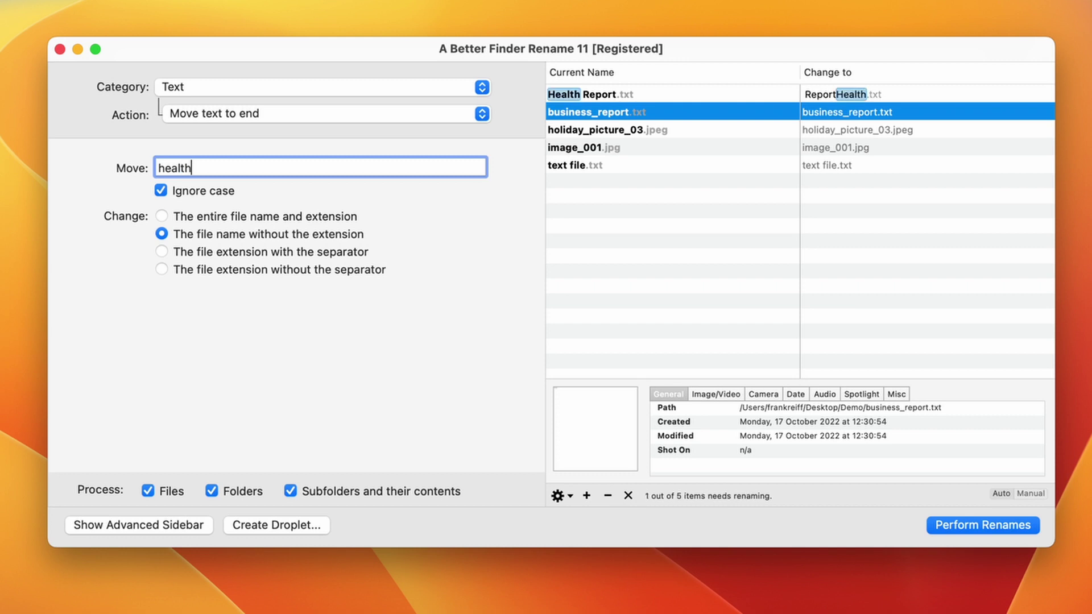
Step: Switch to Move text to position, moving '001' to position 5
click(237, 110)
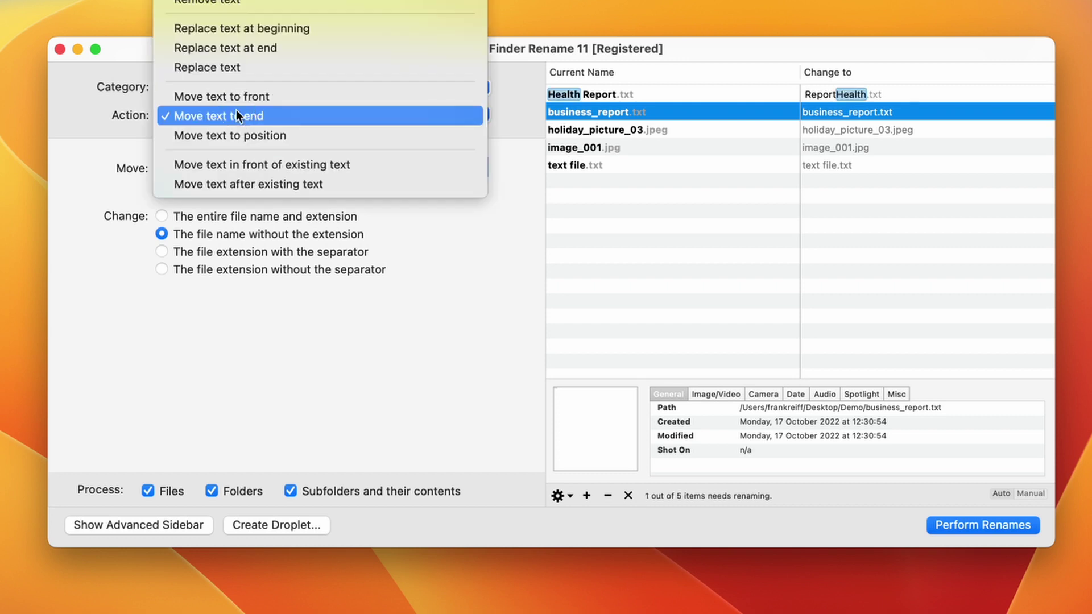
click(242, 135)
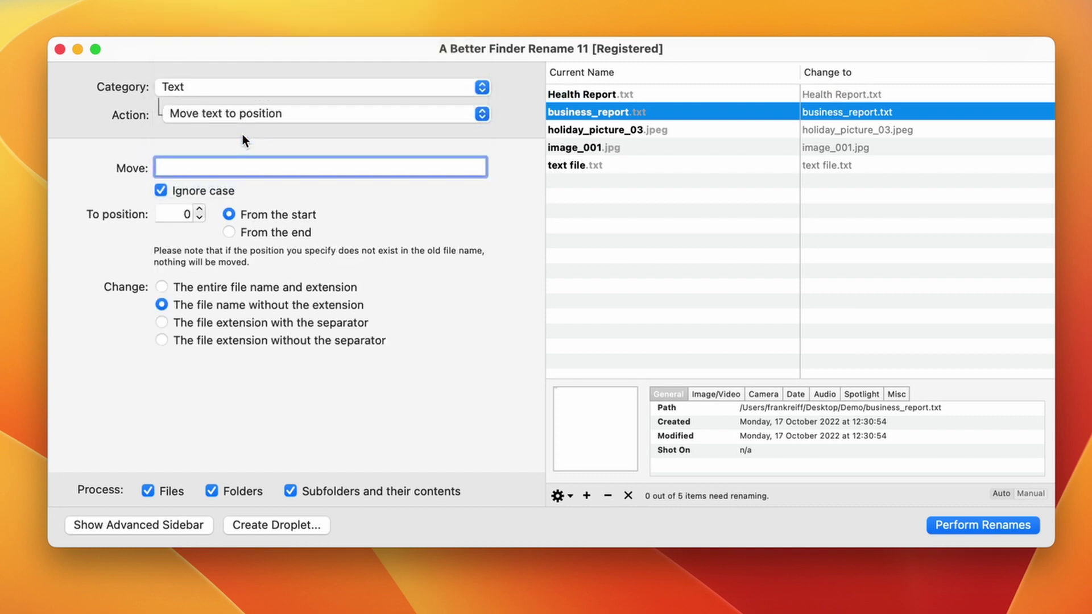
text(001)
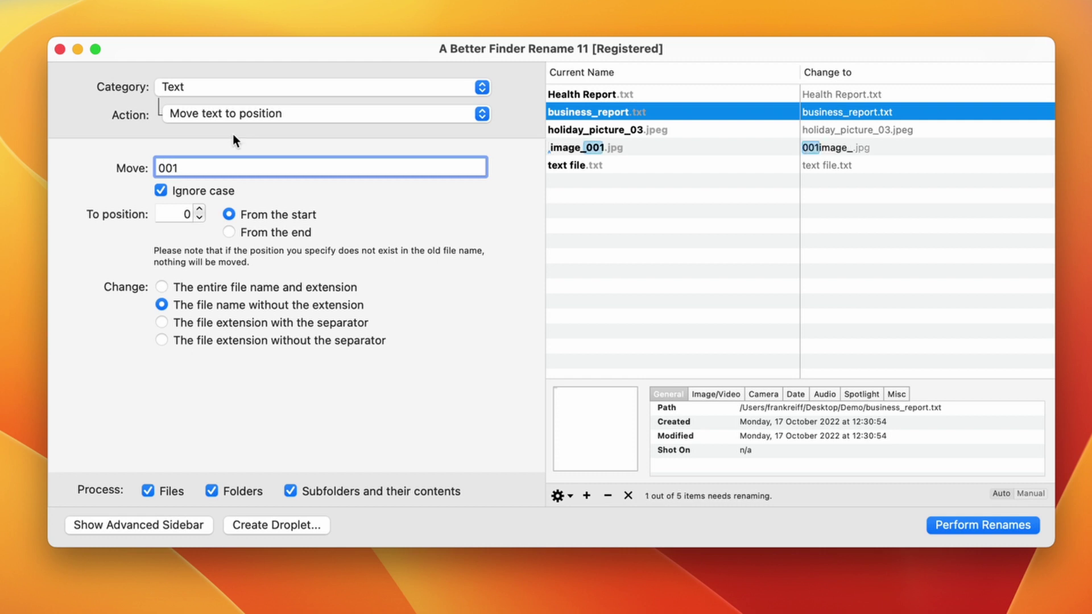
click(200, 210)
click(200, 210)
click(201, 210)
click(200, 210)
click(200, 209)
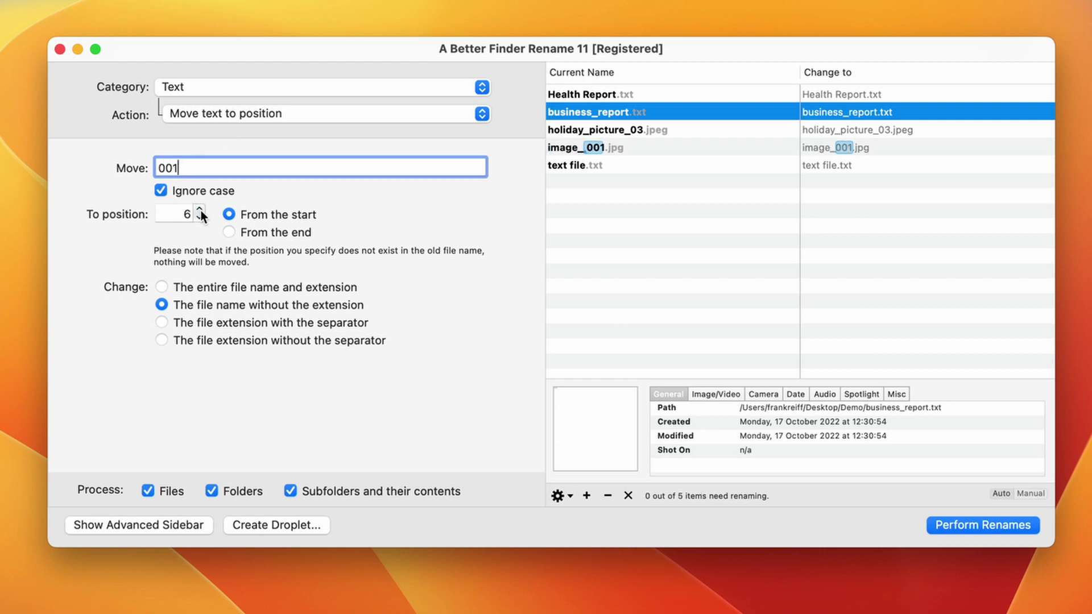
click(200, 217)
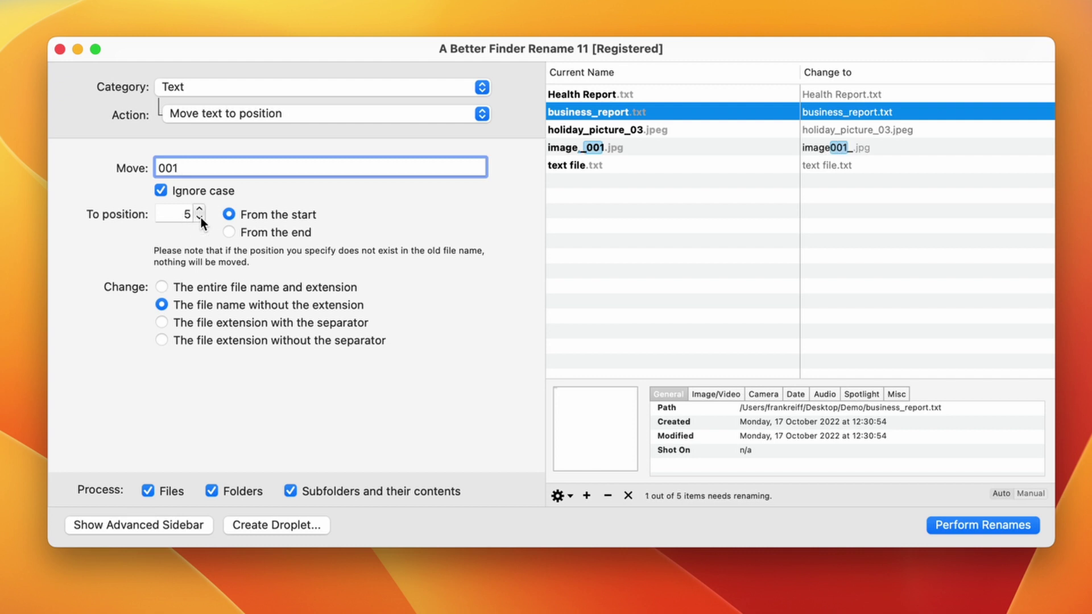
Step: Preview Move text in front of existing text, moving '_' before 'business'
click(289, 116)
click(292, 143)
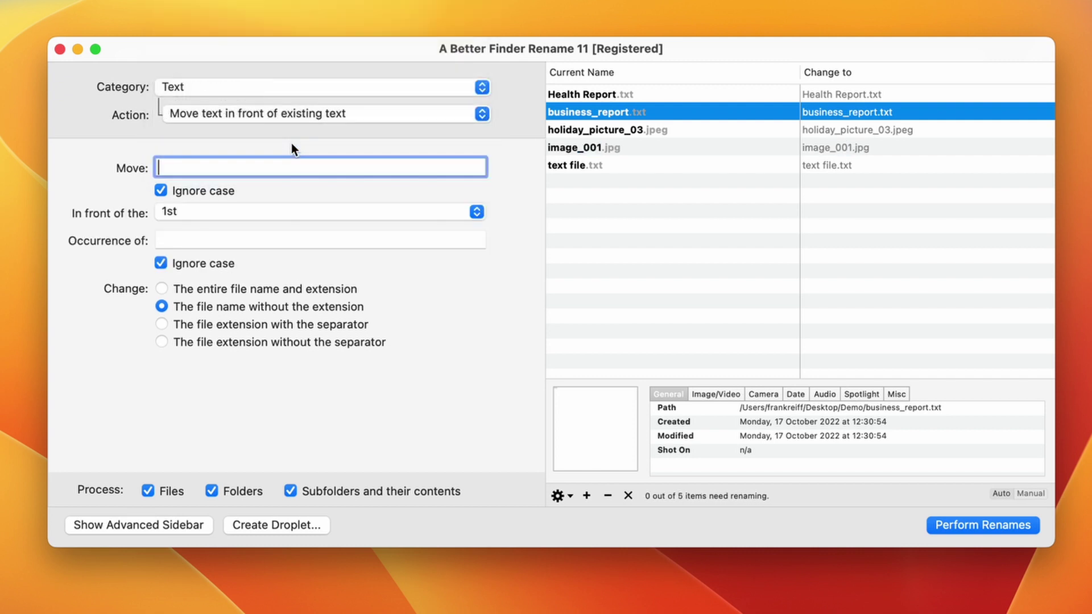
text(_)
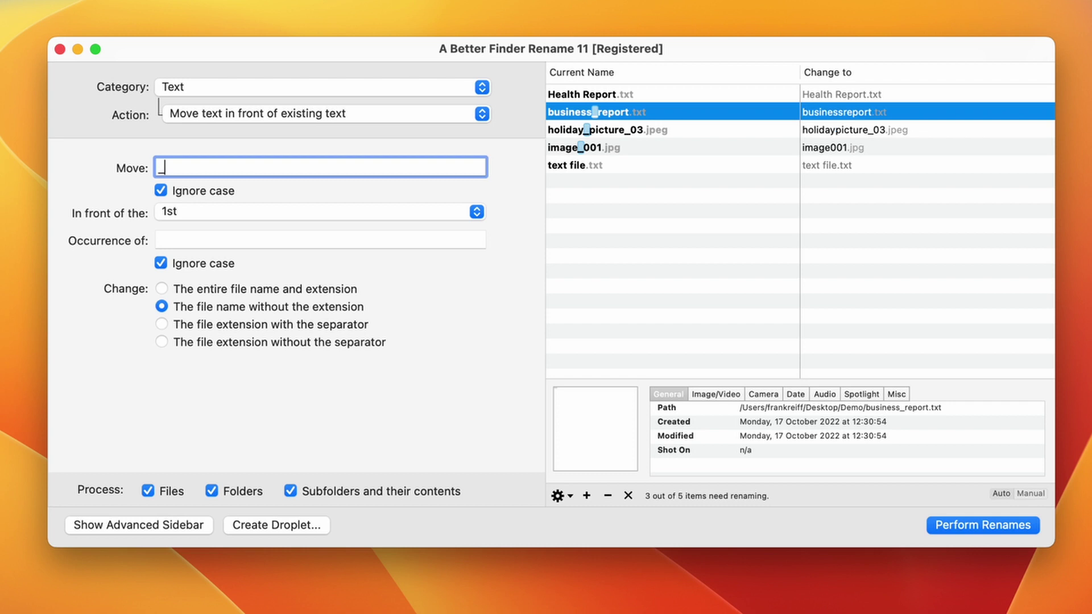
click(320, 240)
text(business)
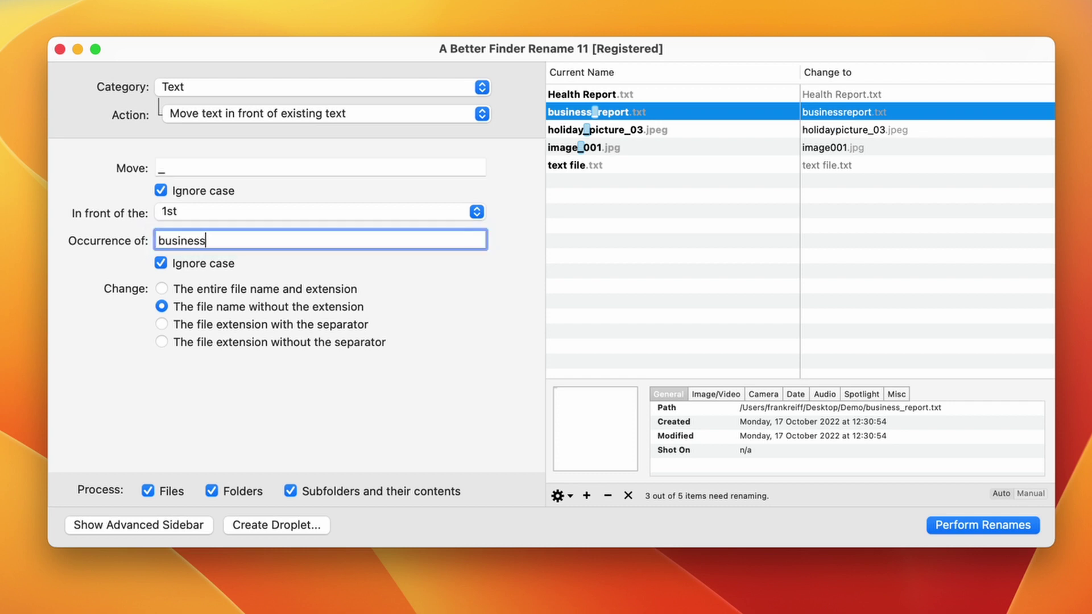
Step: Switch to Move text after existing text, moving 'picture' after 'holiday_'
click(322, 114)
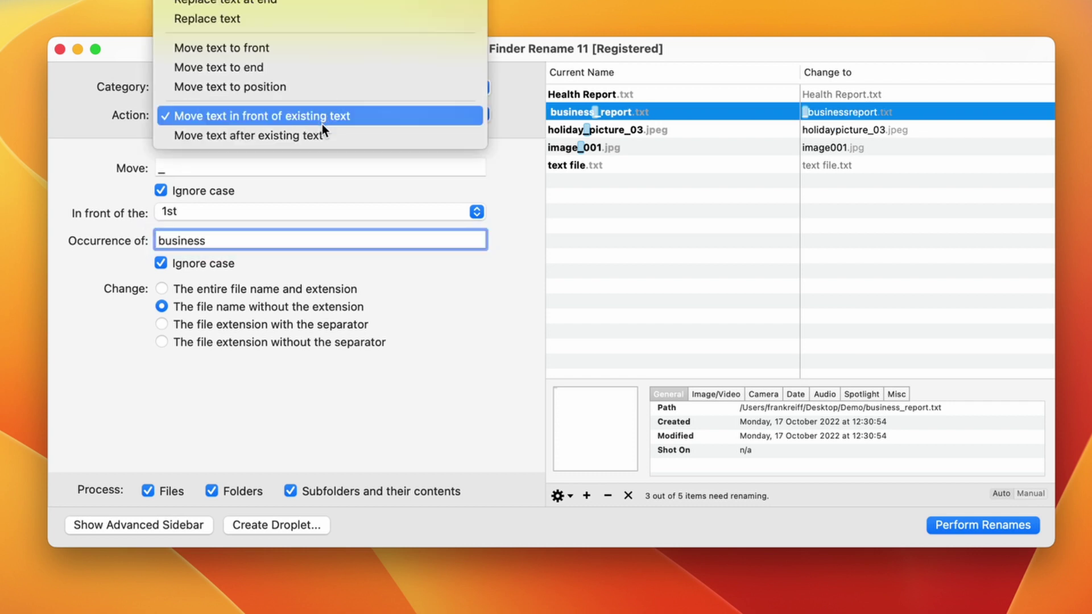
click(322, 134)
text(picture)
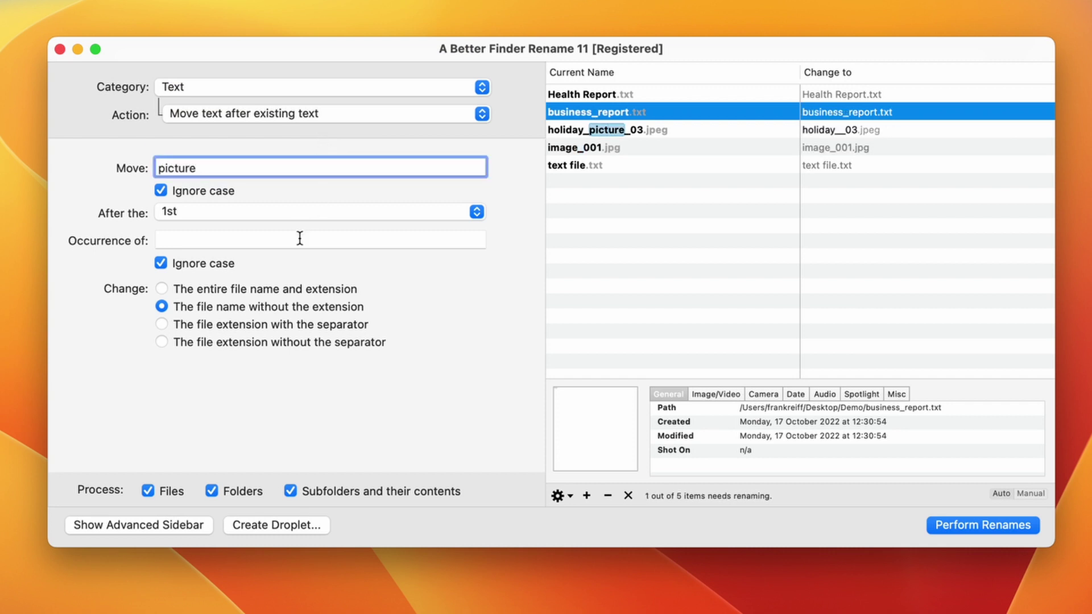
click(299, 238)
text(holiday_)
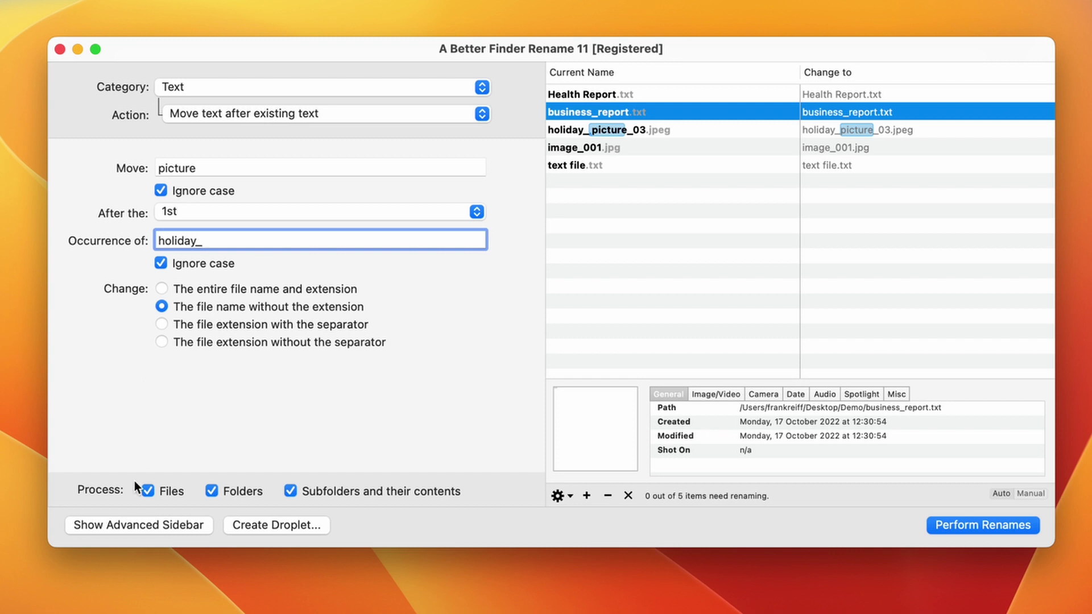
Step: Open the Advanced Sidebar, which lists the move 'picture' after 'holiday_' action
click(161, 525)
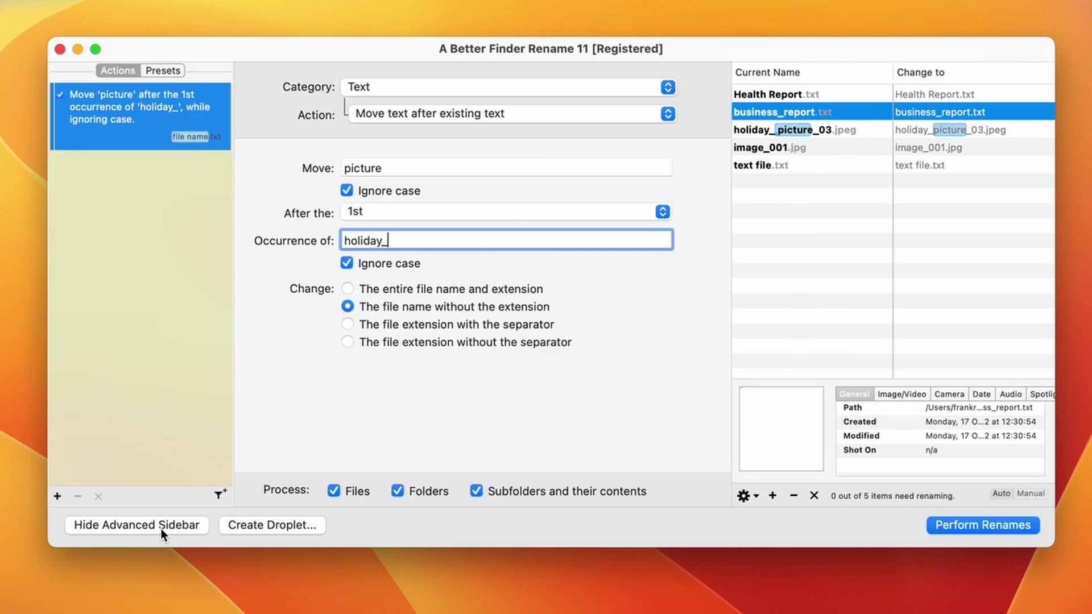